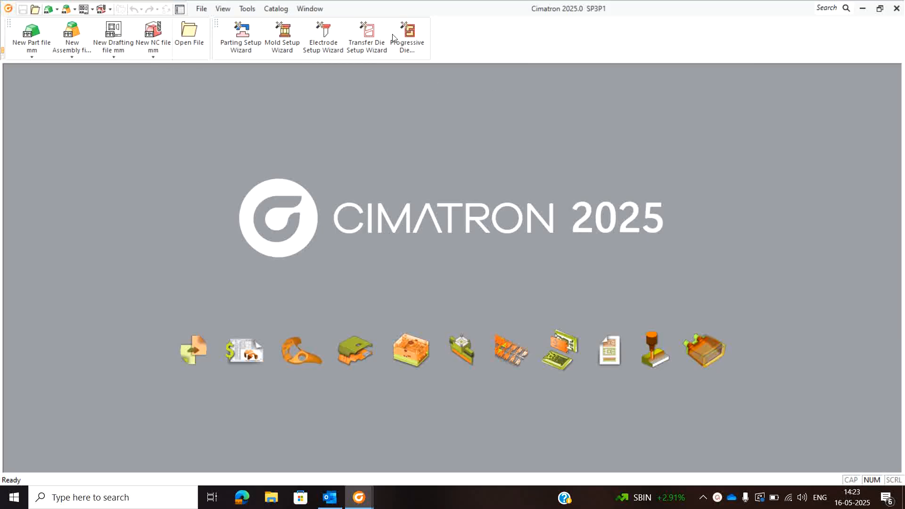
- Start a progressive die setup with Model DL.elt from the TRAINING\STRIP LAYOUT folder as the first master part
{"action": "left_click", "coordinate": [411, 46]}
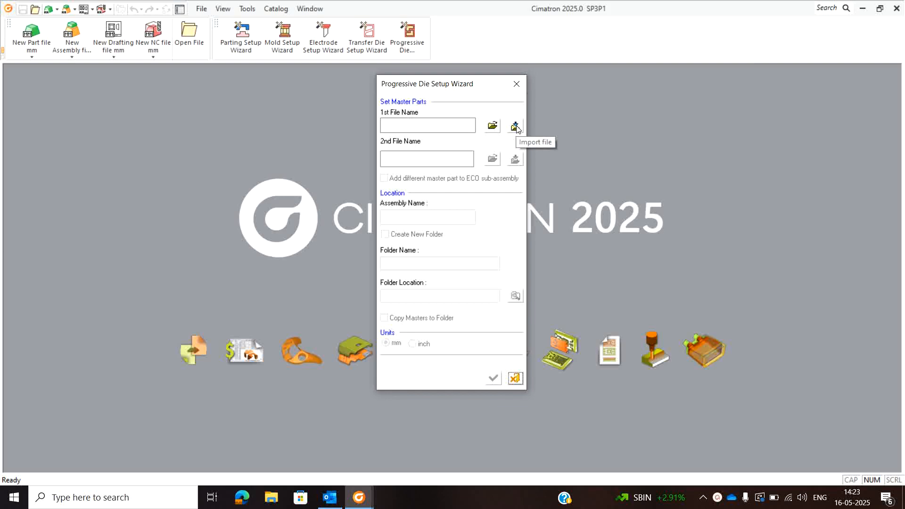
{"action": "left_click", "coordinate": [492, 126]}
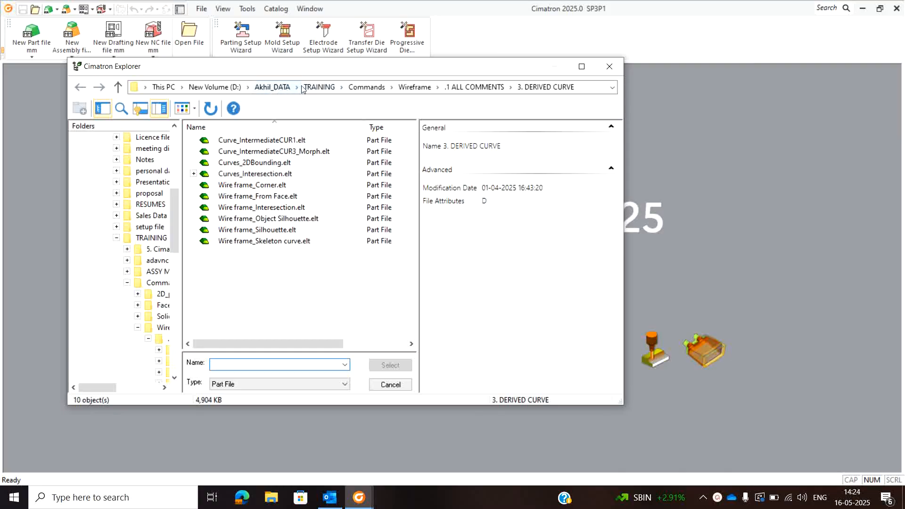
{"action": "left_click", "coordinate": [366, 87]}
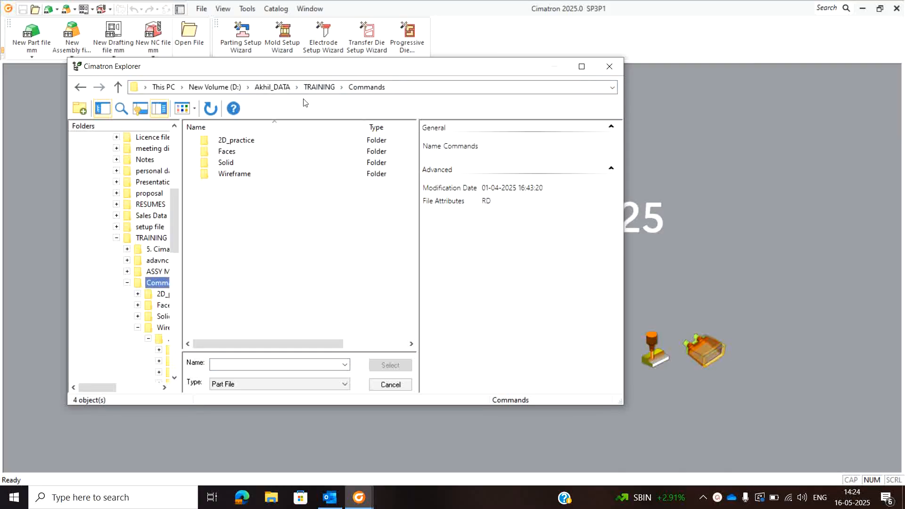
{"action": "left_click", "coordinate": [319, 87]}
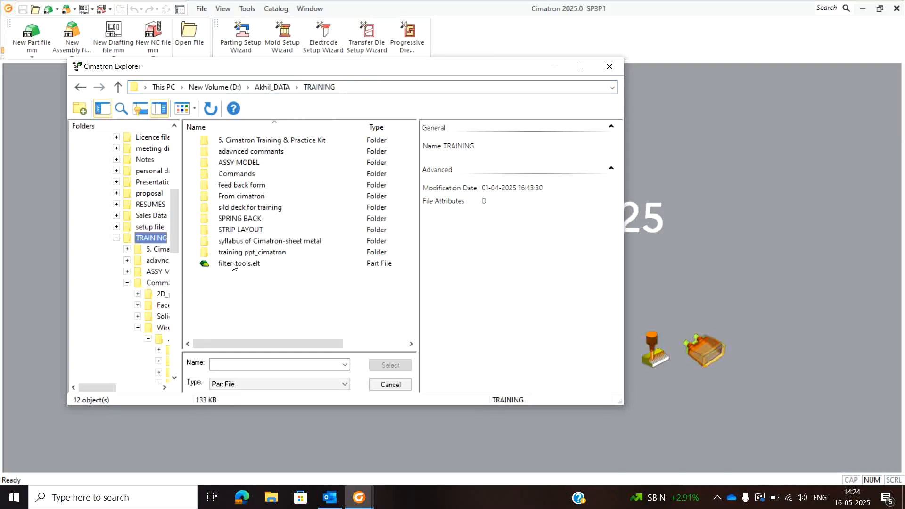
{"action": "double_click", "coordinate": [239, 230]}
{"action": "left_click", "coordinate": [234, 287]}
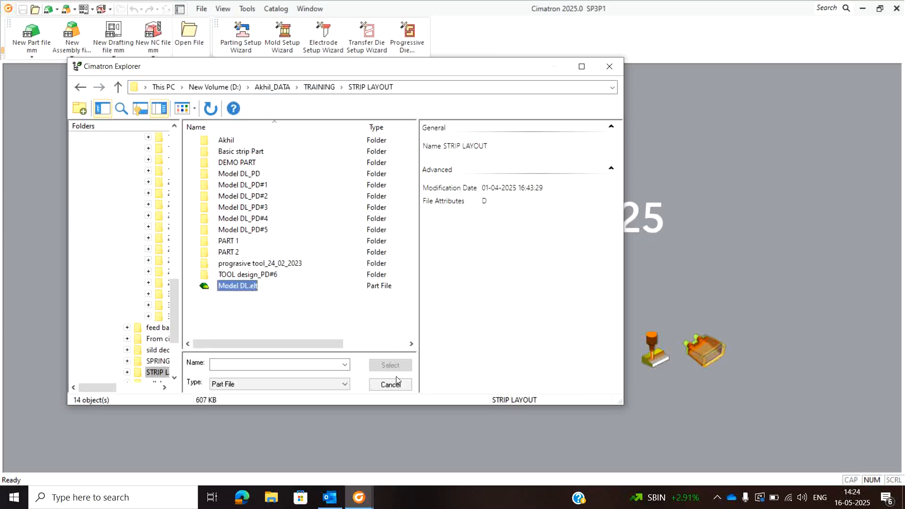
{"action": "left_click", "coordinate": [389, 365]}
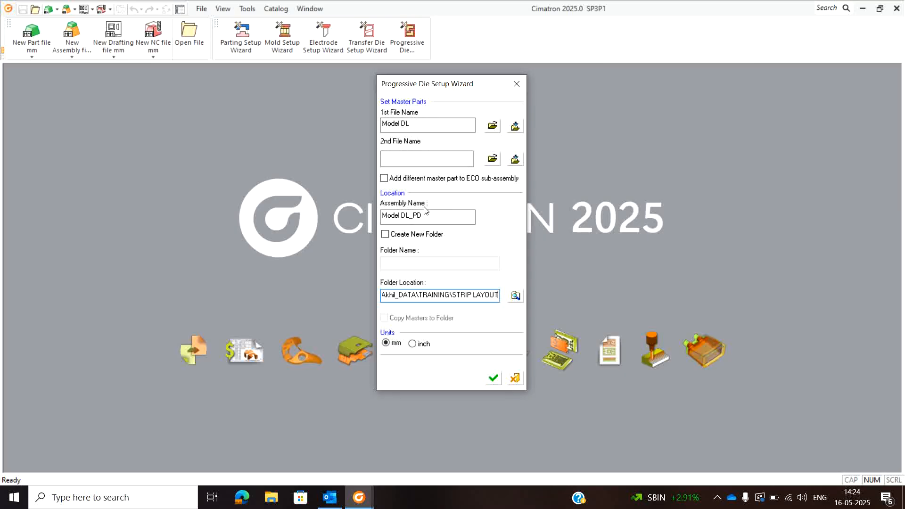
- Create the die assembly in a new folder with the masters copied in, and save its strip as Strip_Model DL.elt
{"action": "left_click", "coordinate": [385, 234]}
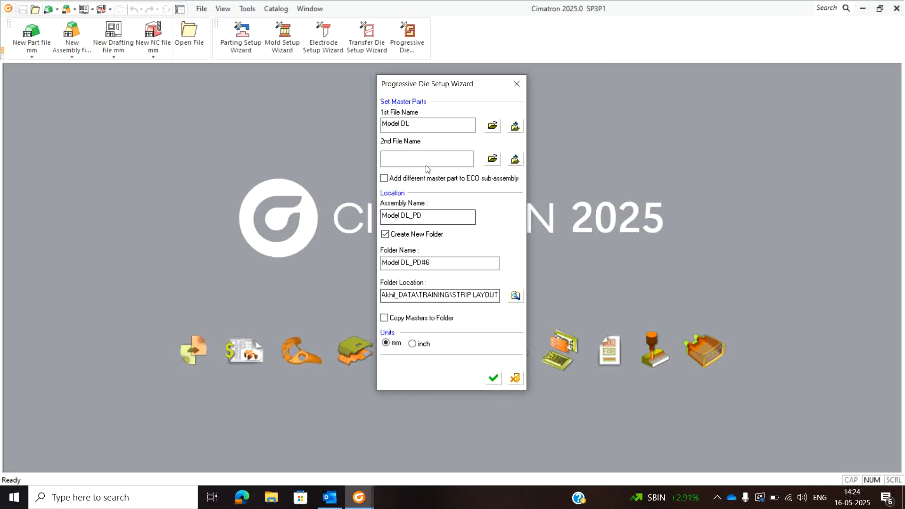
{"action": "left_click", "coordinate": [390, 319]}
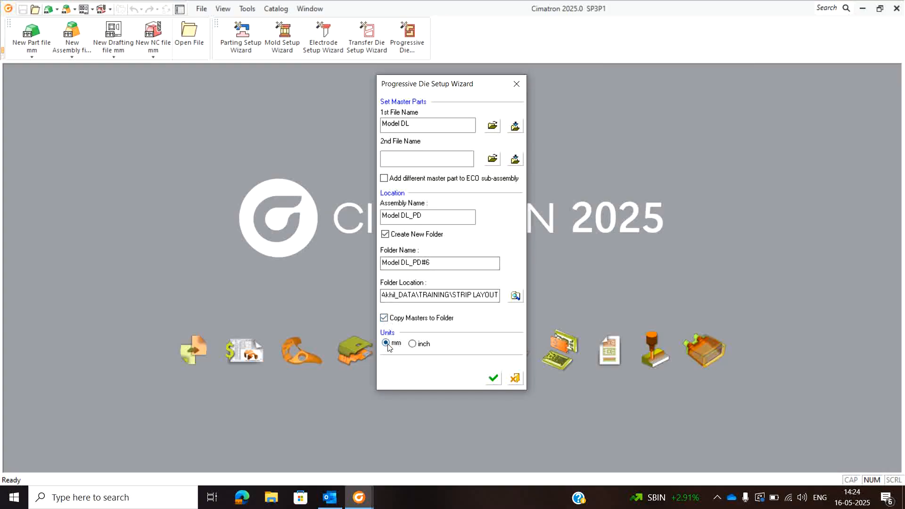
{"action": "left_click", "coordinate": [494, 380]}
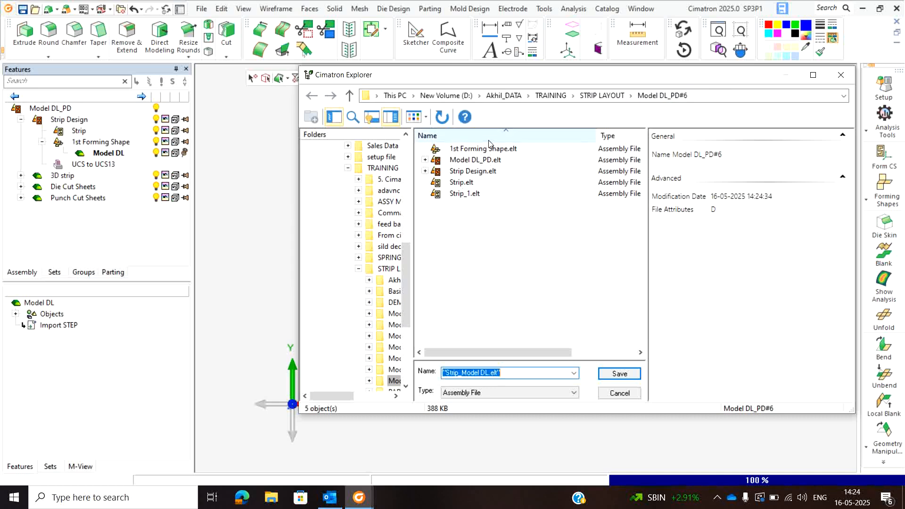
{"action": "left_click", "coordinate": [624, 373]}
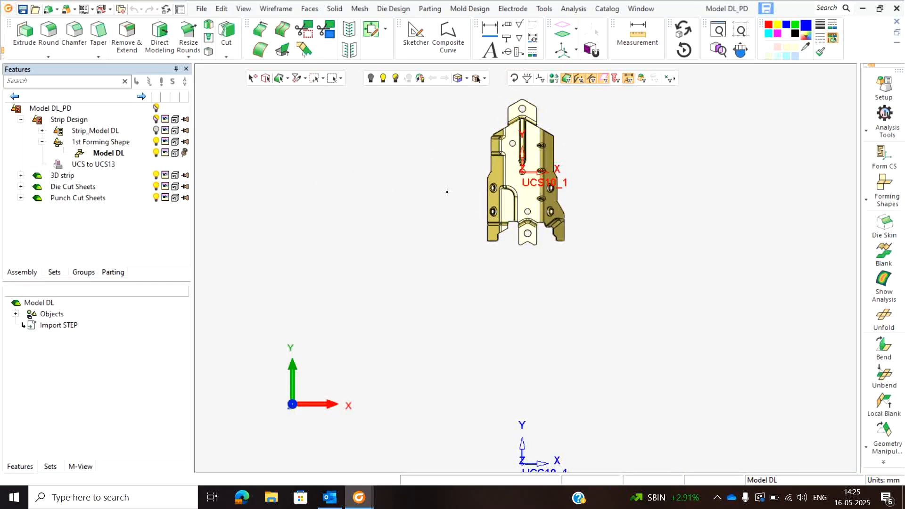
- Set the forming material to CRCA in the die setup parameters
{"action": "scroll", "coordinate": [491, 165], "scroll_direction": "down", "scroll_amount": 3}
{"action": "scroll", "coordinate": [492, 165], "scroll_direction": "down", "scroll_amount": 2}
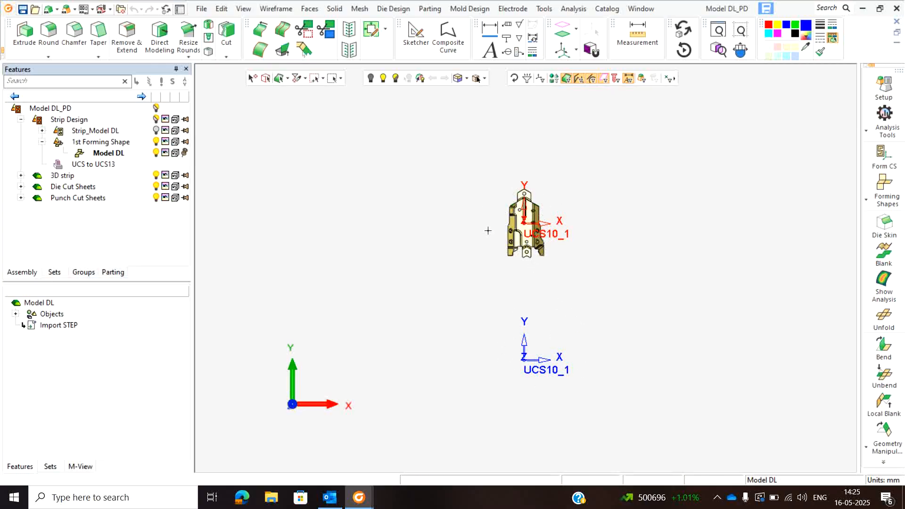
{"action": "scroll", "coordinate": [540, 244], "scroll_direction": "up", "scroll_amount": 4}
{"action": "middle_click_drag", "start_coordinate": [529, 232], "coordinate": [505, 205]}
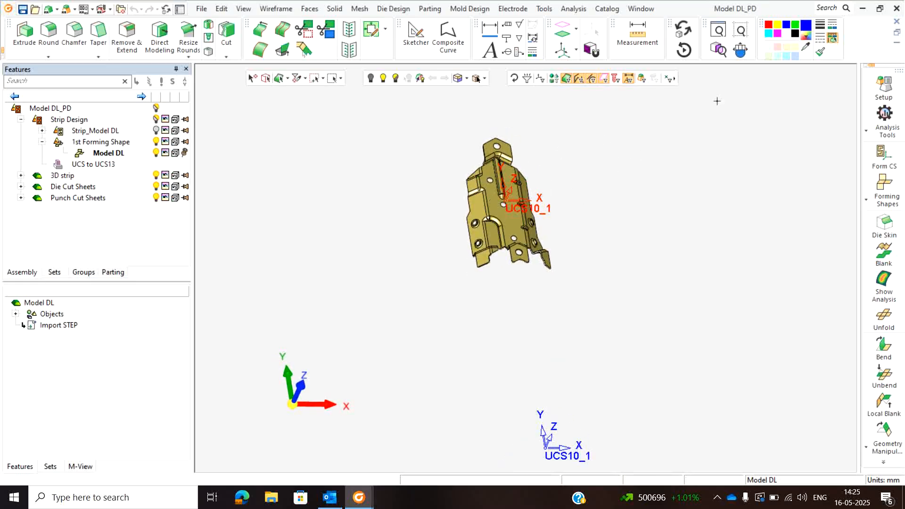
{"action": "left_click", "coordinate": [883, 89]}
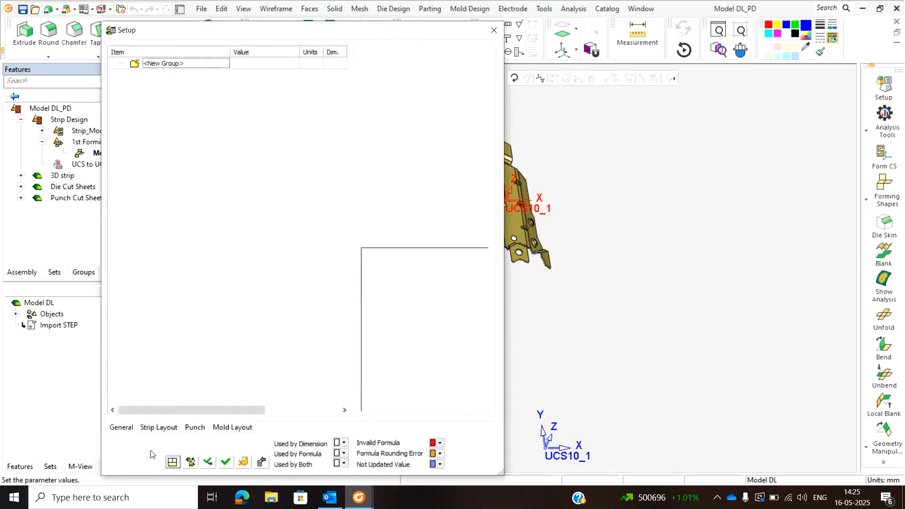
{"action": "left_click", "coordinate": [199, 102]}
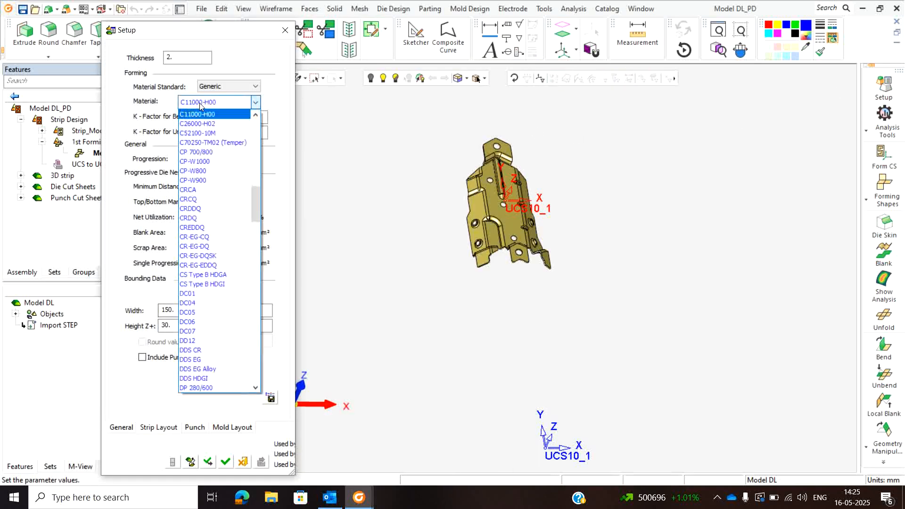
{"action": "left_click", "coordinate": [204, 190]}
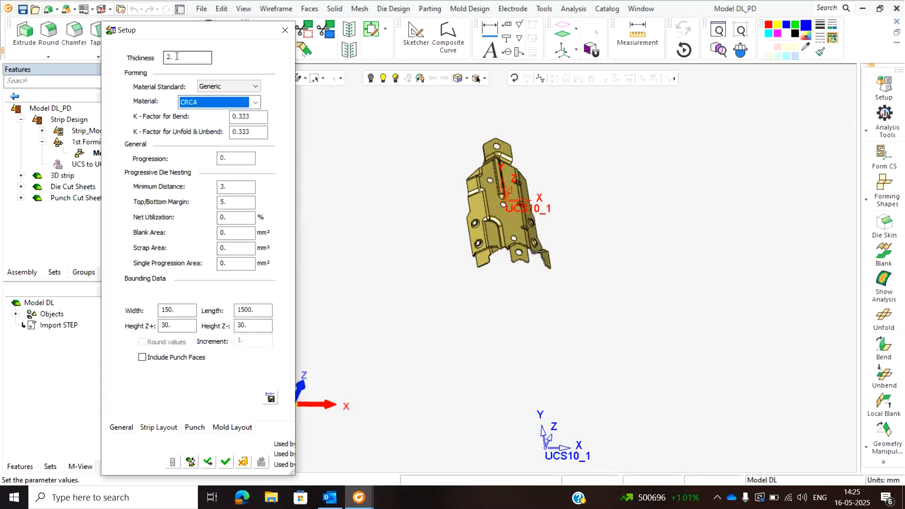
{"action": "left_click", "coordinate": [224, 463]}
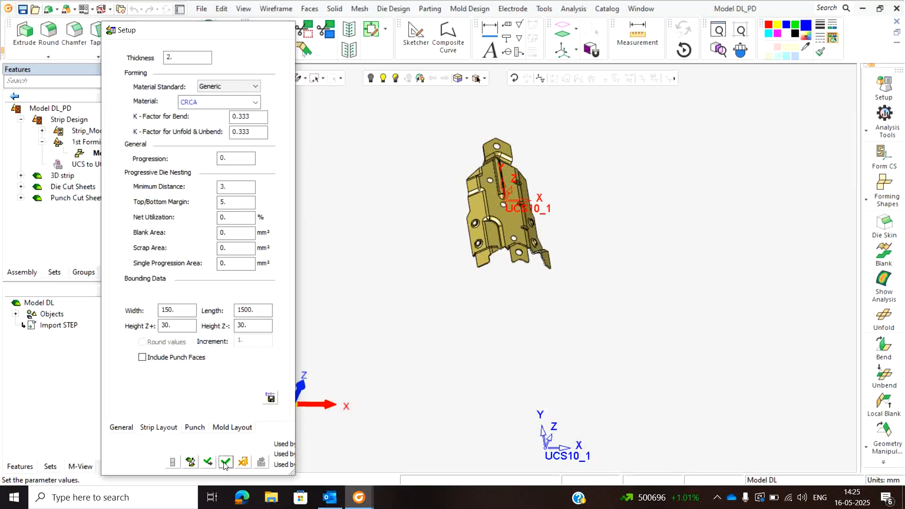
- Select the Model DL body for a Body Integrity analysis and close the analysis
{"action": "left_click", "coordinate": [884, 124]}
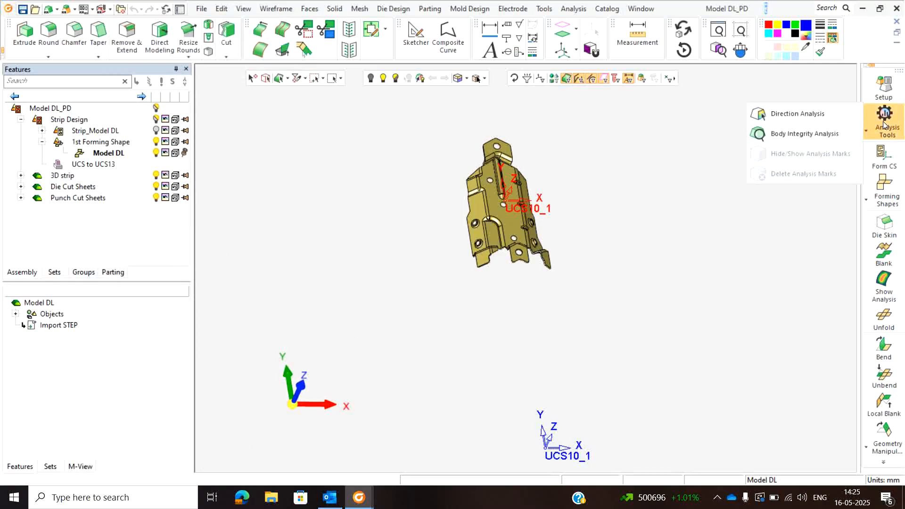
{"action": "left_click", "coordinate": [806, 134]}
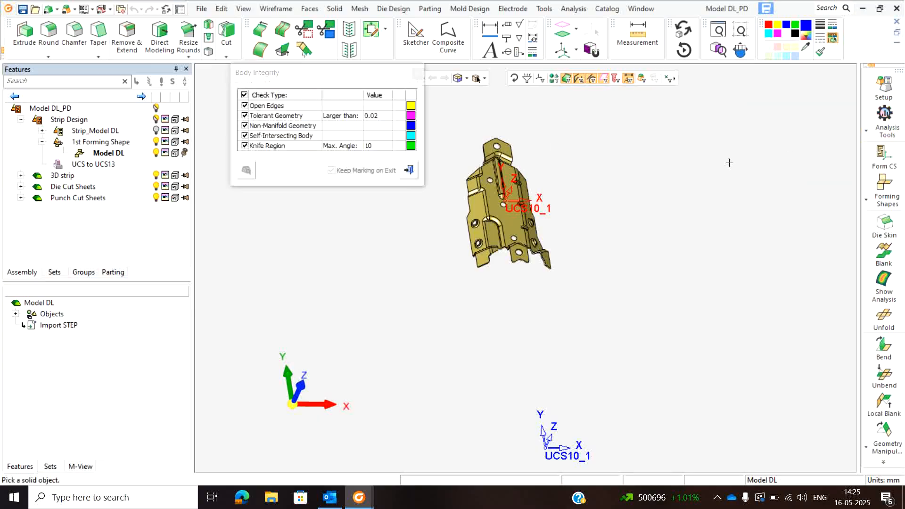
{"action": "left_click", "coordinate": [498, 224]}
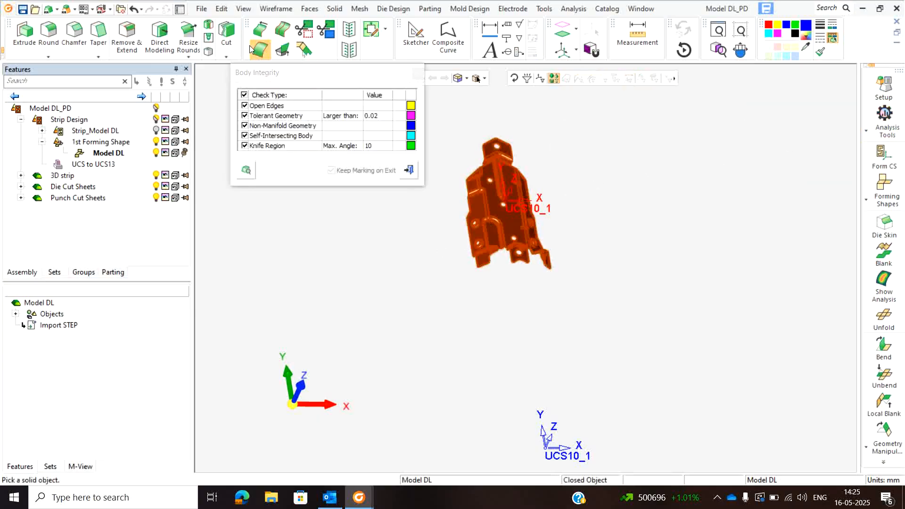
{"action": "left_click", "coordinate": [409, 170]}
{"action": "left_click", "coordinate": [868, 193]}
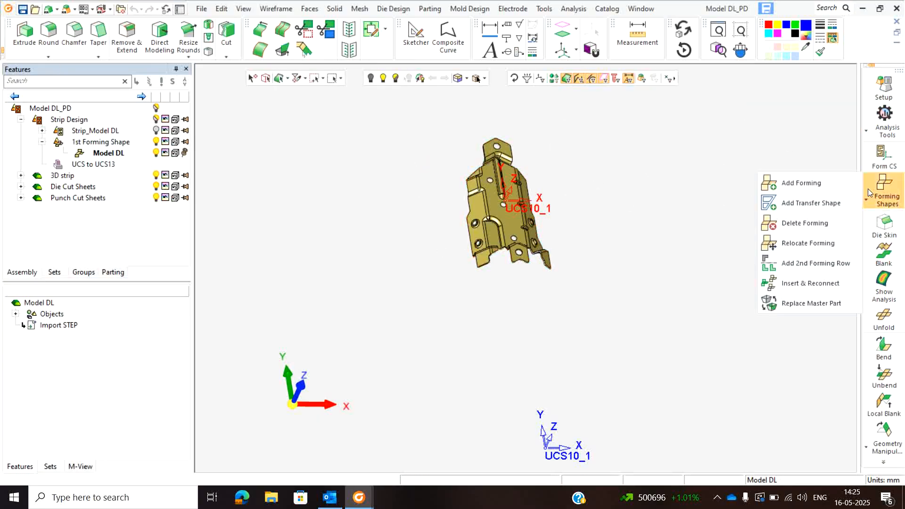
{"action": "left_click", "coordinate": [733, 131]}
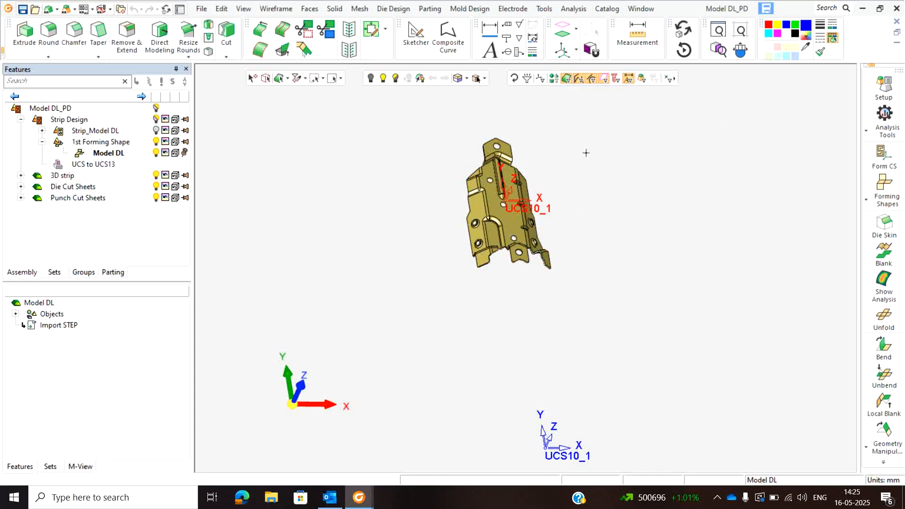
{"action": "middle_click_drag", "start_coordinate": [509, 220], "coordinate": [500, 187]}
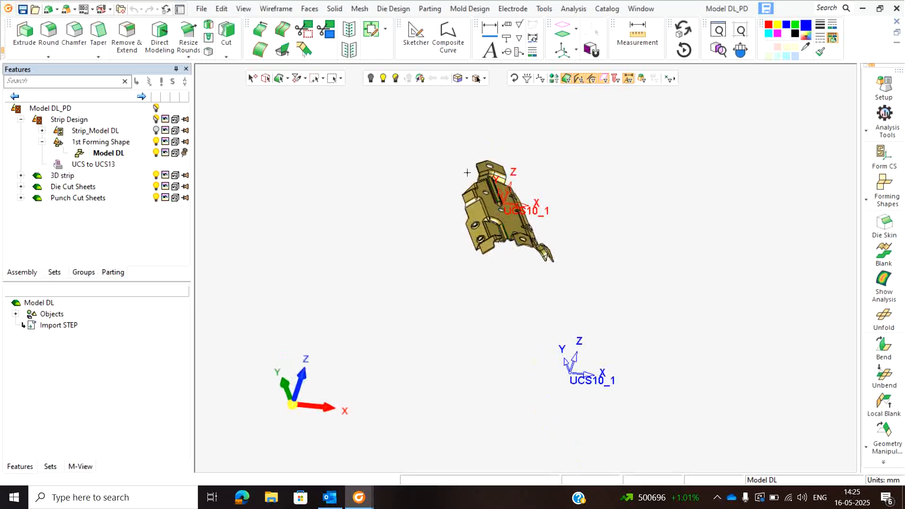
{"action": "scroll", "coordinate": [498, 214], "scroll_direction": "up", "scroll_amount": 3}
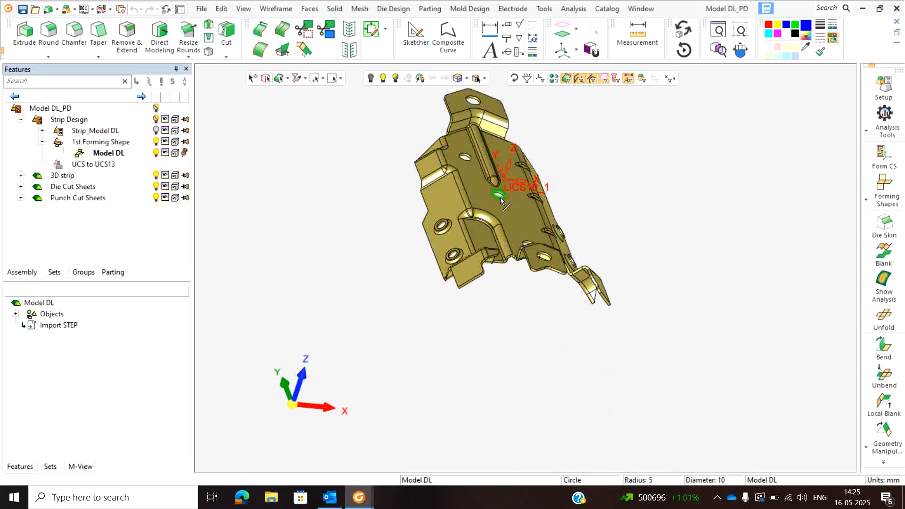
{"action": "left_click", "coordinate": [105, 157]}
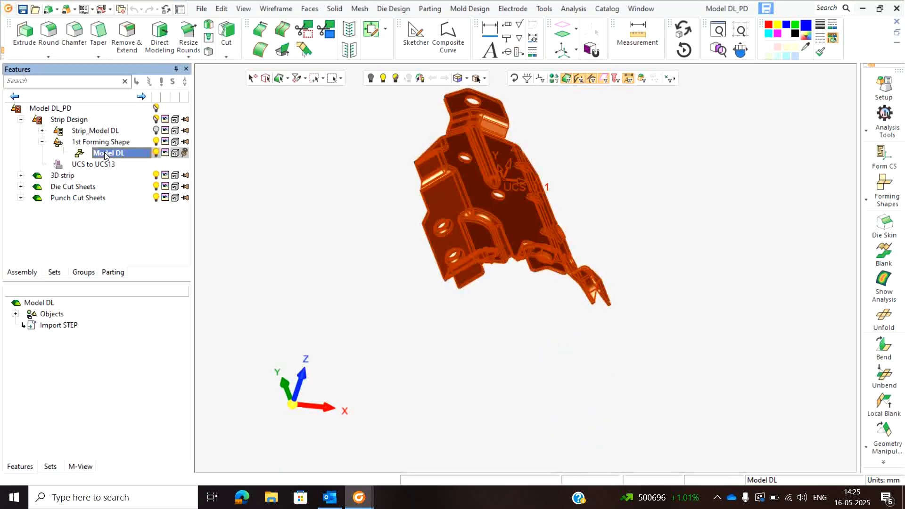
{"action": "left_click", "coordinate": [359, 112]}
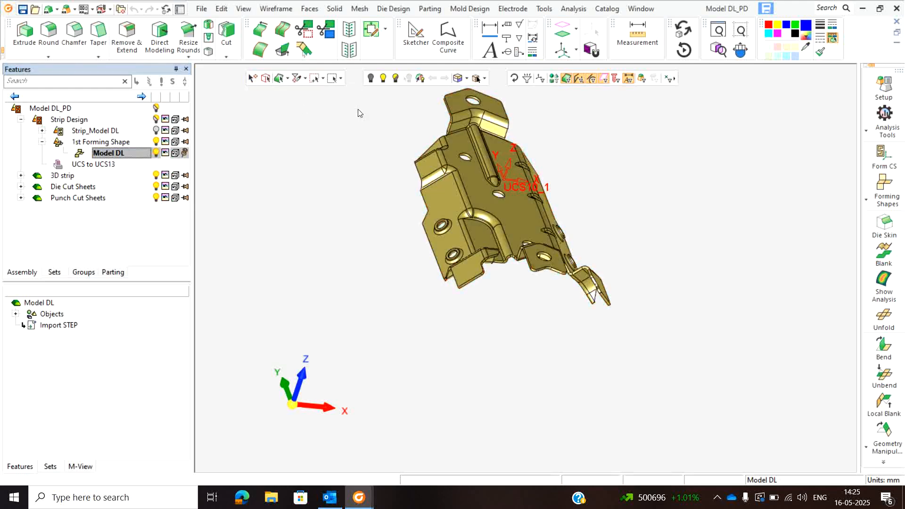
- Copy the UCS10_1 coordinate system, placing the copy's origin on the edge of the central 10 mm hole
{"action": "left_click", "coordinate": [575, 50]}
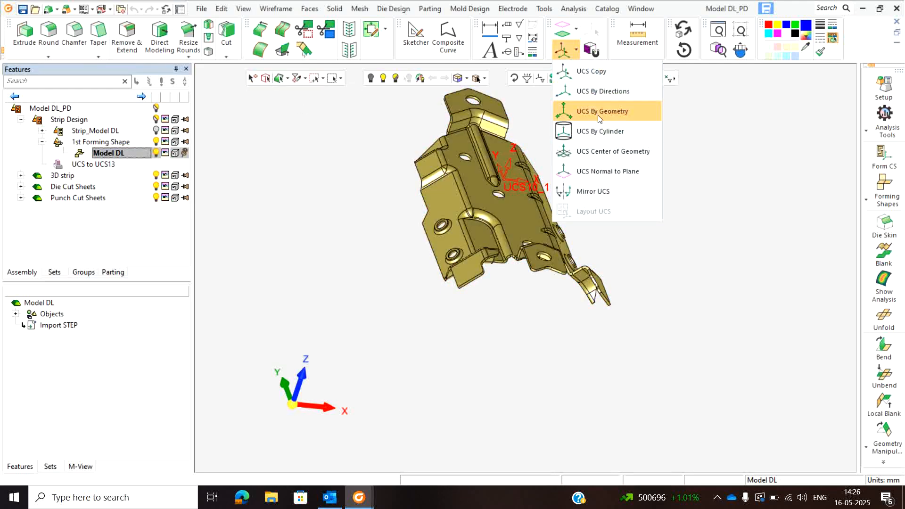
{"action": "left_click", "coordinate": [601, 70]}
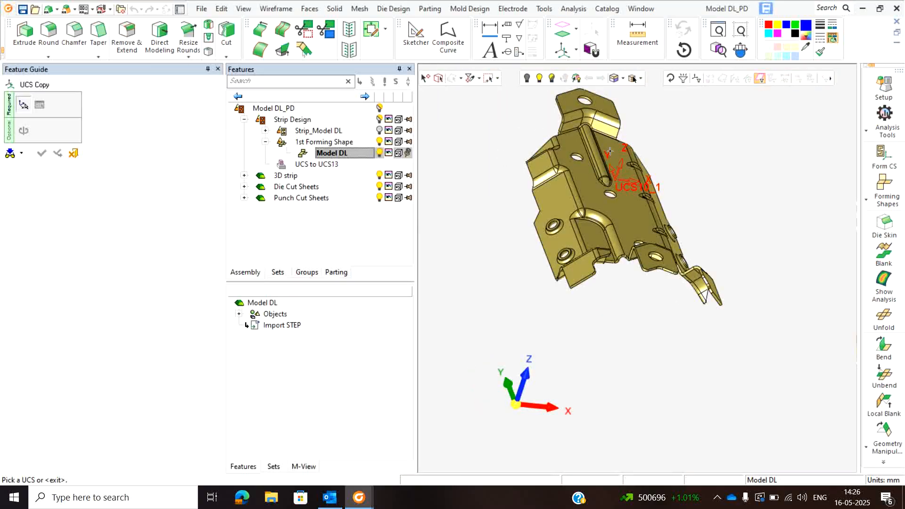
{"action": "left_click", "coordinate": [614, 175]}
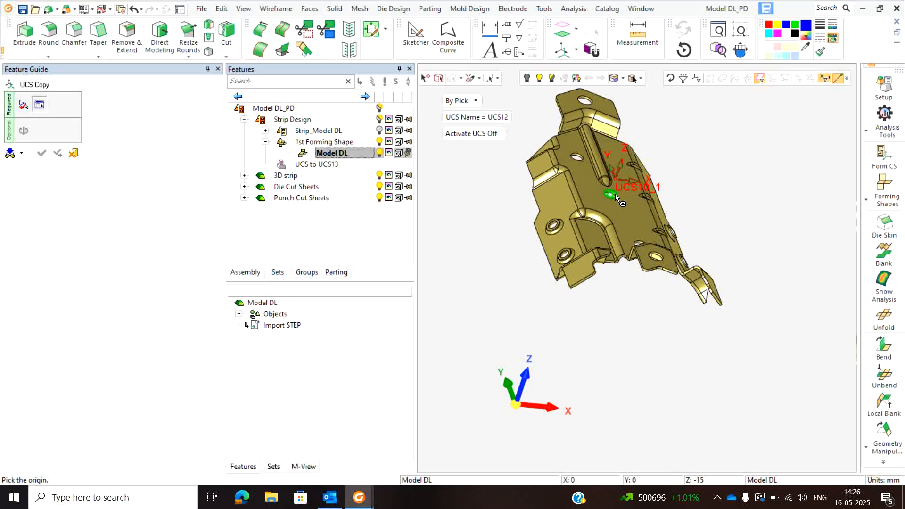
{"action": "scroll", "coordinate": [612, 198], "scroll_direction": "up", "scroll_amount": 6}
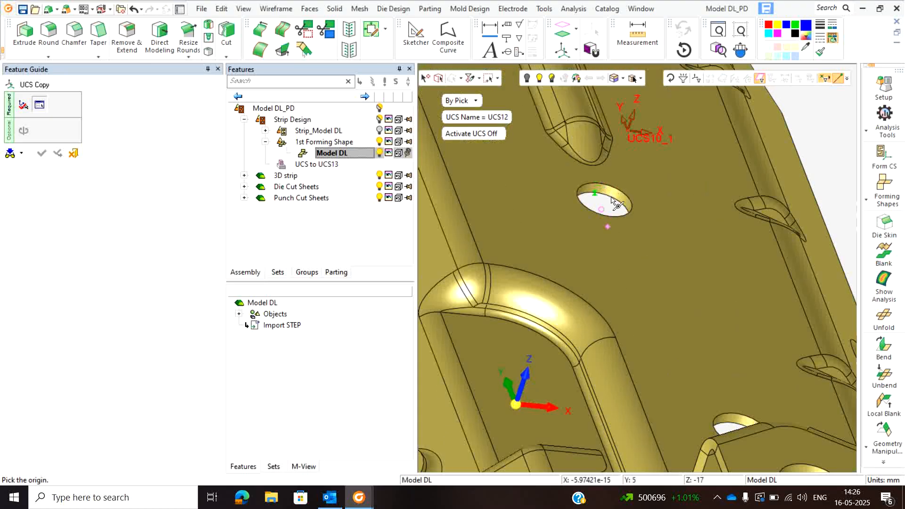
{"action": "scroll", "coordinate": [615, 193], "scroll_direction": "up", "scroll_amount": 4}
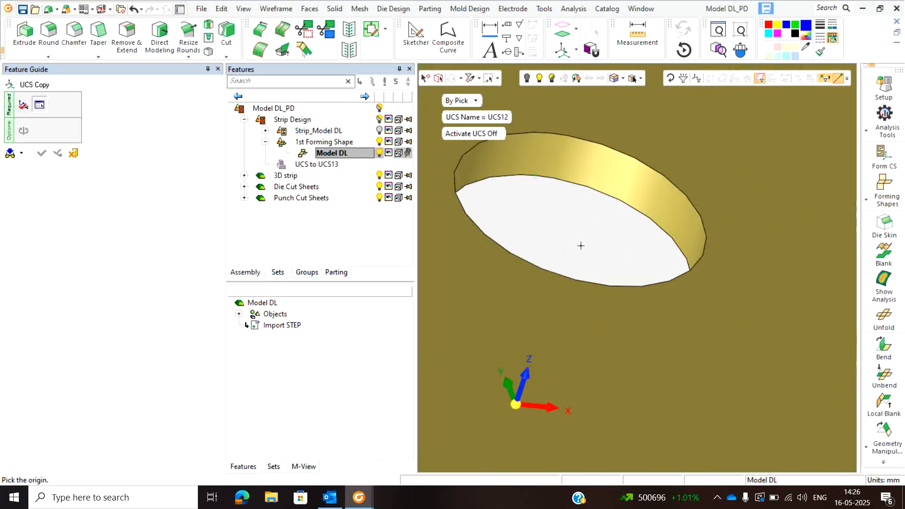
{"action": "left_click", "coordinate": [617, 201]}
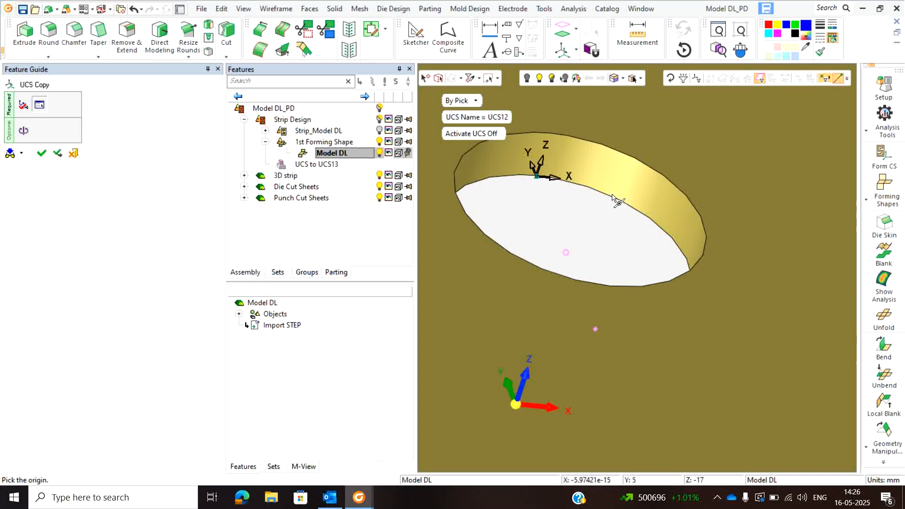
{"action": "left_click", "coordinate": [614, 195]}
{"action": "left_click", "coordinate": [614, 196]}
- Relocate the UCS copy's origin to the centre of the central hole using circle-centre picking, and finish the copy
{"action": "scroll", "coordinate": [610, 194], "scroll_direction": "down", "scroll_amount": 5}
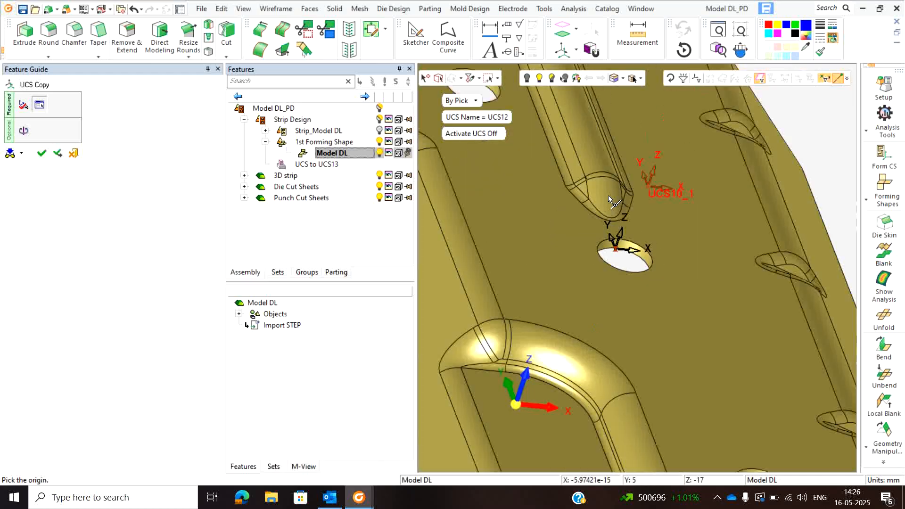
{"action": "scroll", "coordinate": [607, 192], "scroll_direction": "up", "scroll_amount": 5}
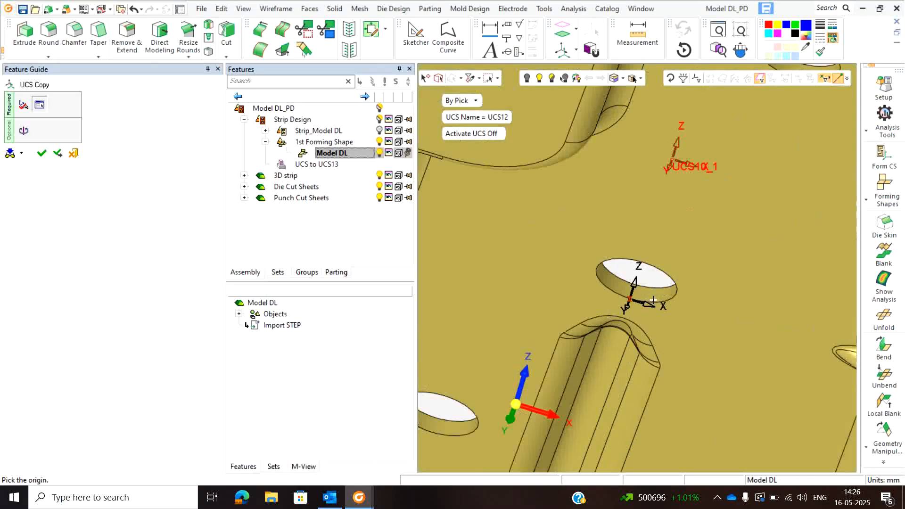
{"action": "left_click", "coordinate": [847, 79]}
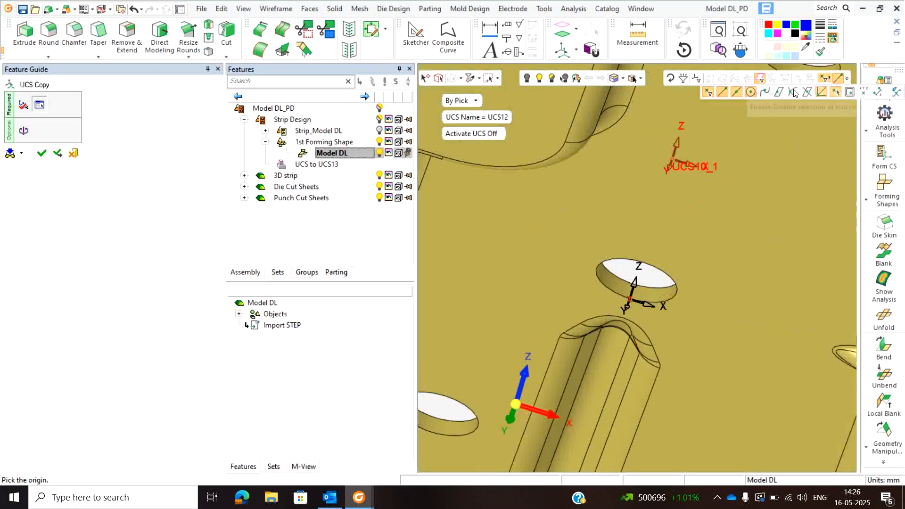
{"action": "left_click", "coordinate": [659, 304]}
{"action": "scroll", "coordinate": [617, 196], "scroll_direction": "down", "scroll_amount": 5}
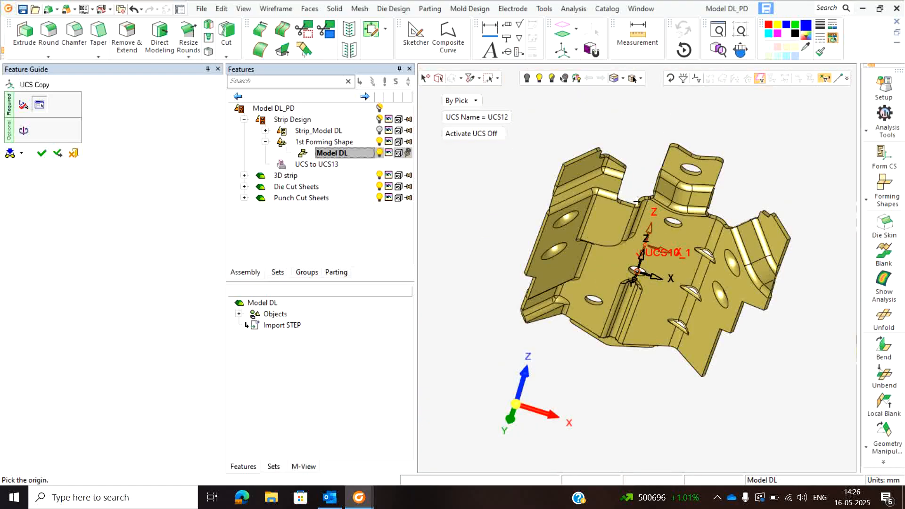
{"action": "middle_click_drag", "start_coordinate": [618, 196], "coordinate": [644, 280]}
{"action": "middle_click", "coordinate": [736, 156]}
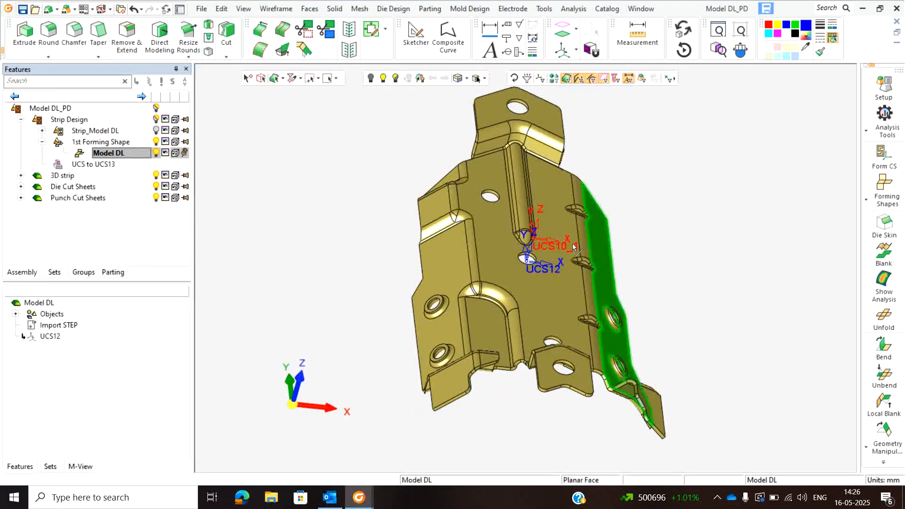
- Create a Form CS from the copied coordinate system at the central hole, and hide the copied coordinate system
{"action": "scroll", "coordinate": [535, 247], "scroll_direction": "up", "scroll_amount": 5}
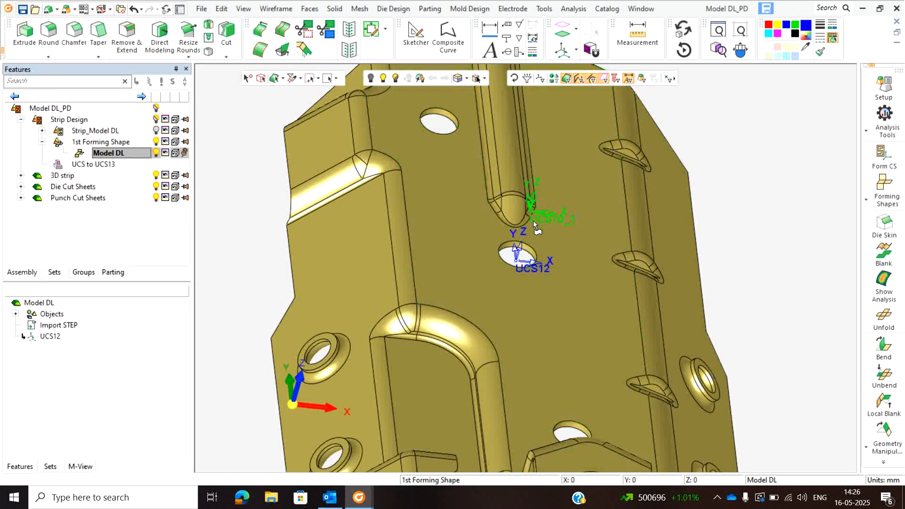
{"action": "left_click", "coordinate": [883, 162]}
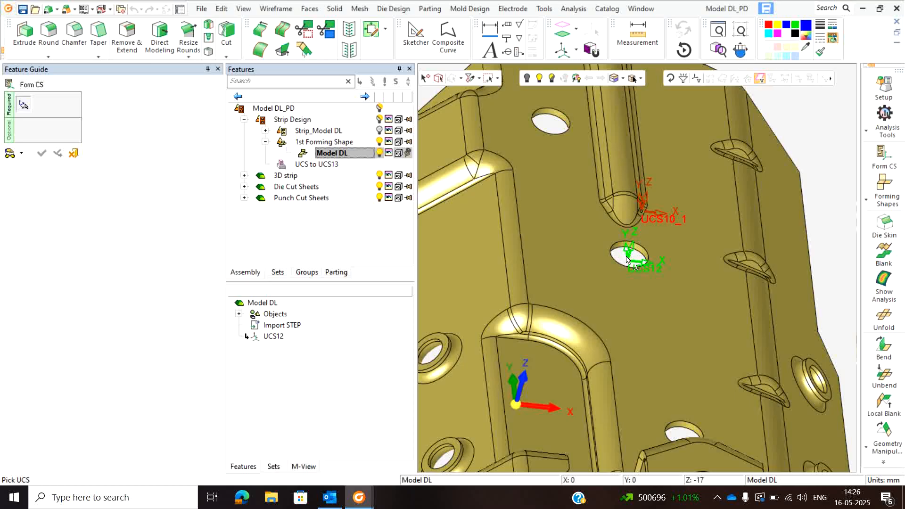
{"action": "left_click", "coordinate": [627, 259]}
{"action": "scroll", "coordinate": [621, 254], "scroll_direction": "down", "scroll_amount": 4}
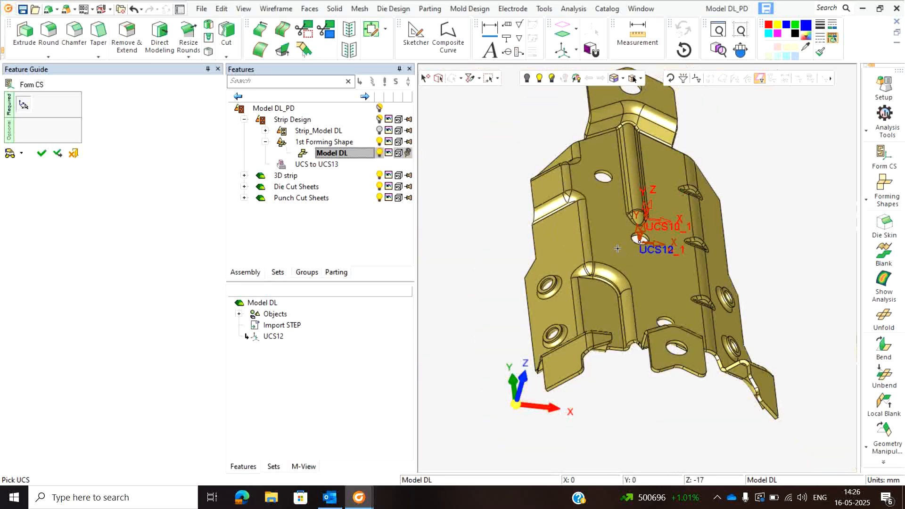
{"action": "middle_click", "coordinate": [719, 132]}
{"action": "left_click", "coordinate": [718, 133]}
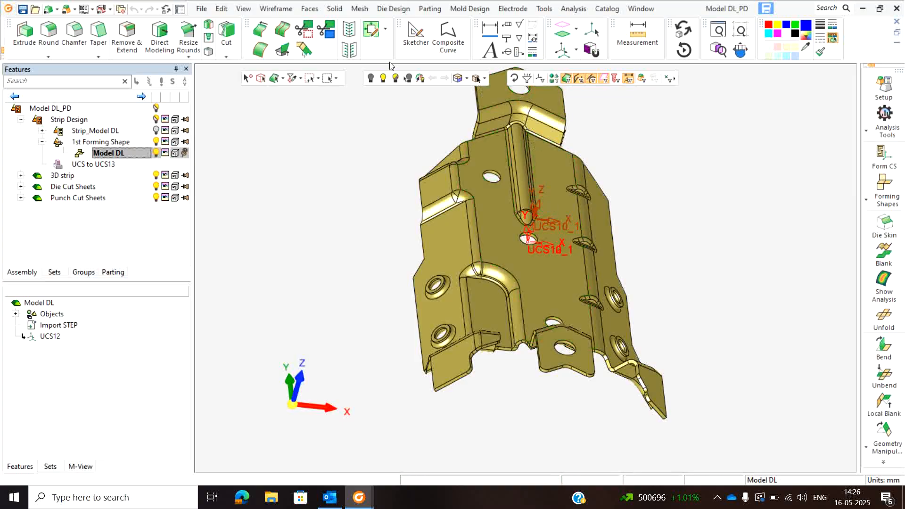
{"action": "left_click", "coordinate": [371, 82]}
{"action": "left_click", "coordinate": [520, 249]}
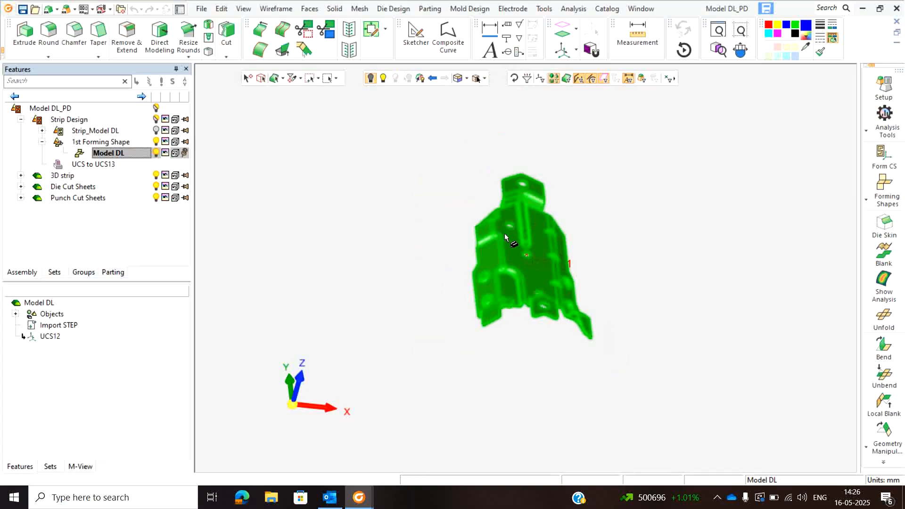
- Add a regular forming shape beside Model DL as a copy part import, with a forming progression of 250
{"action": "left_click", "coordinate": [885, 189]}
{"action": "left_click", "coordinate": [819, 183]}
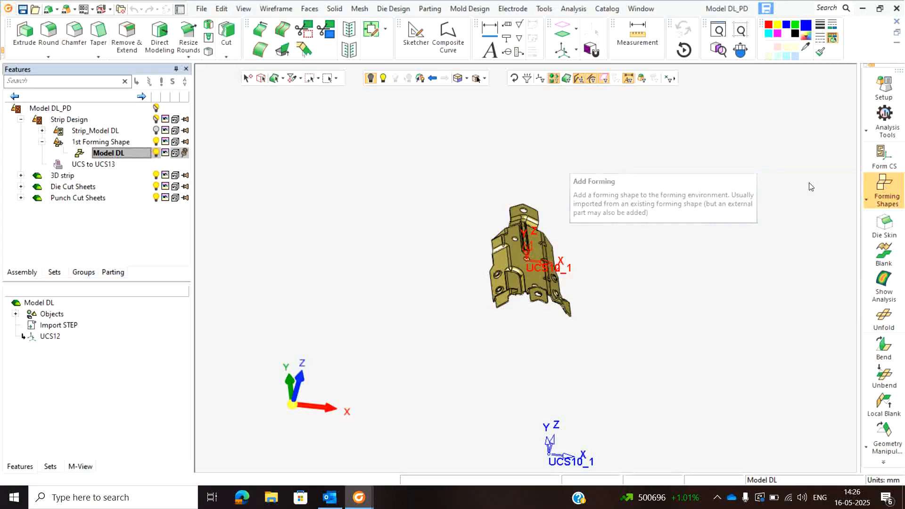
{"action": "left_click", "coordinate": [614, 271]}
{"action": "middle_click", "coordinate": [728, 238]}
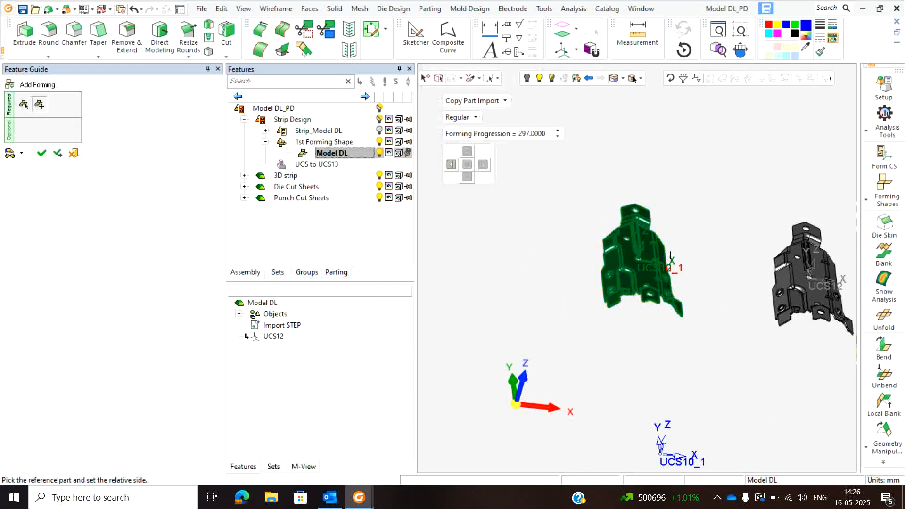
{"action": "left_click", "coordinate": [451, 165]}
{"action": "left_click", "coordinate": [483, 165]}
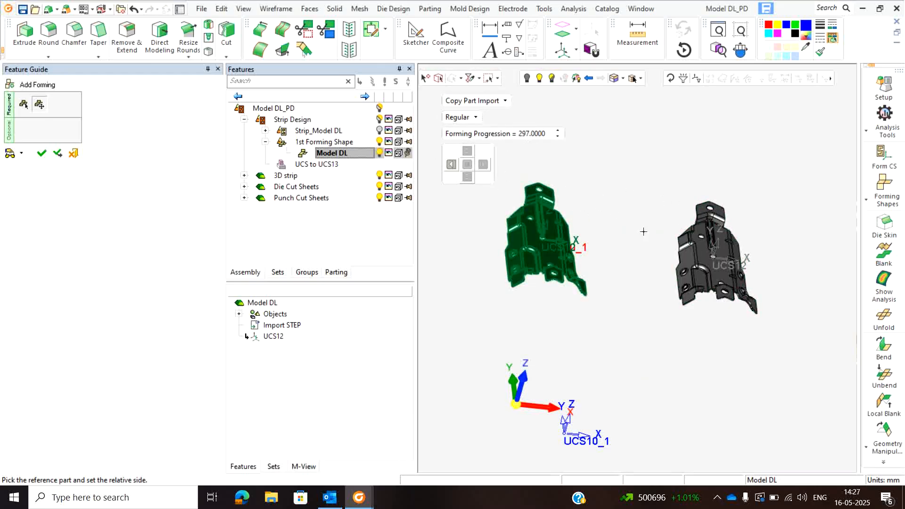
{"action": "left_click", "coordinate": [535, 134]}
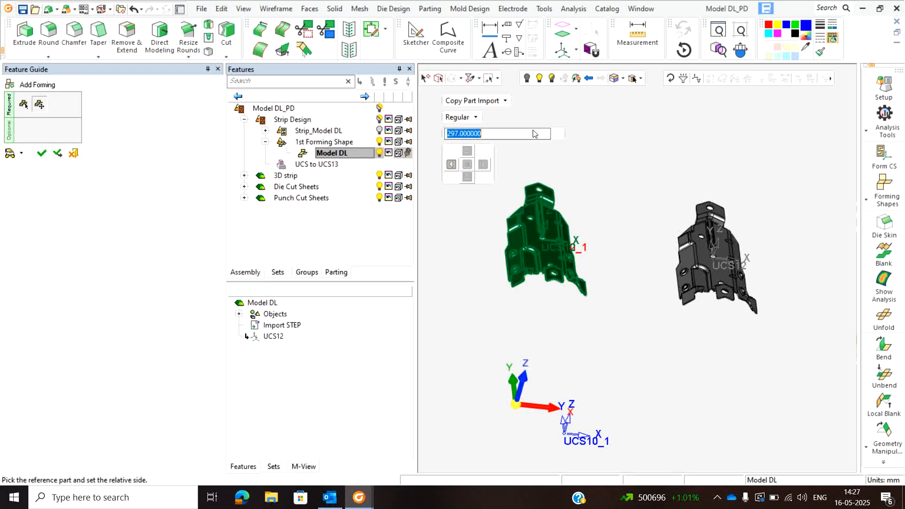
{"action": "type", "text": "250"}
{"action": "key", "text": "Return"}
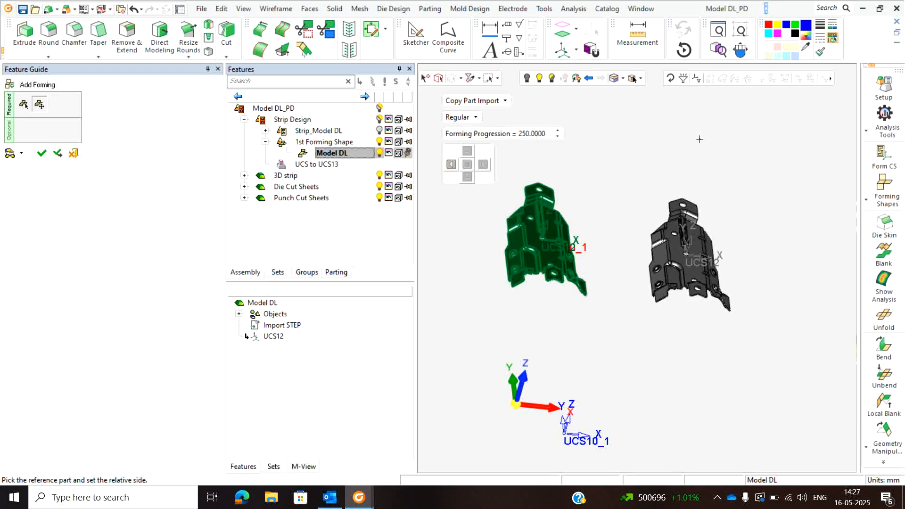
{"action": "left_click", "coordinate": [706, 135]}
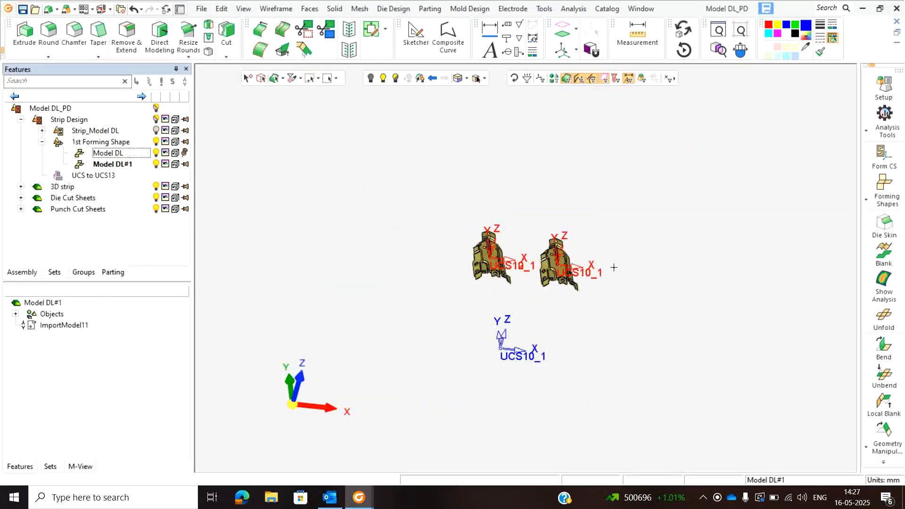
- Create a die skin on the copied forming shape, leaving only the non-skin faces of the sheet selected
{"action": "scroll", "coordinate": [631, 235], "scroll_direction": "up", "scroll_amount": 2}
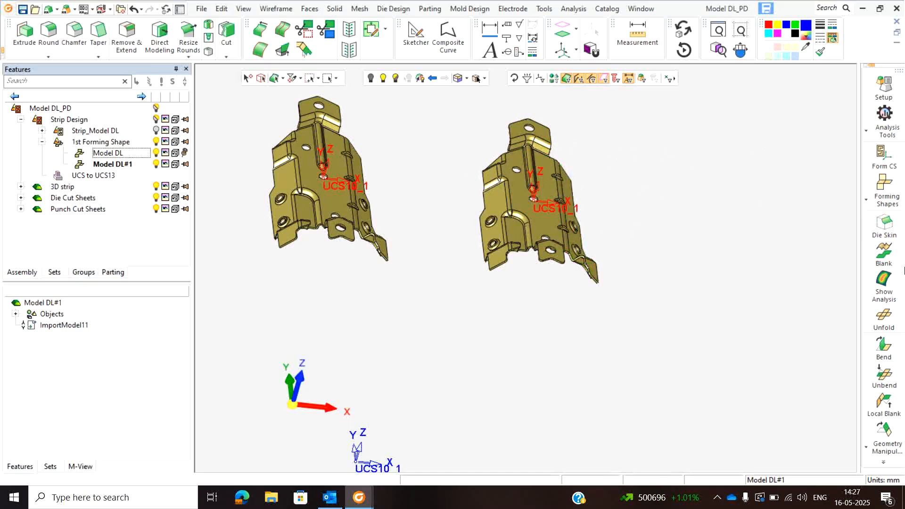
{"action": "left_click", "coordinate": [884, 227]}
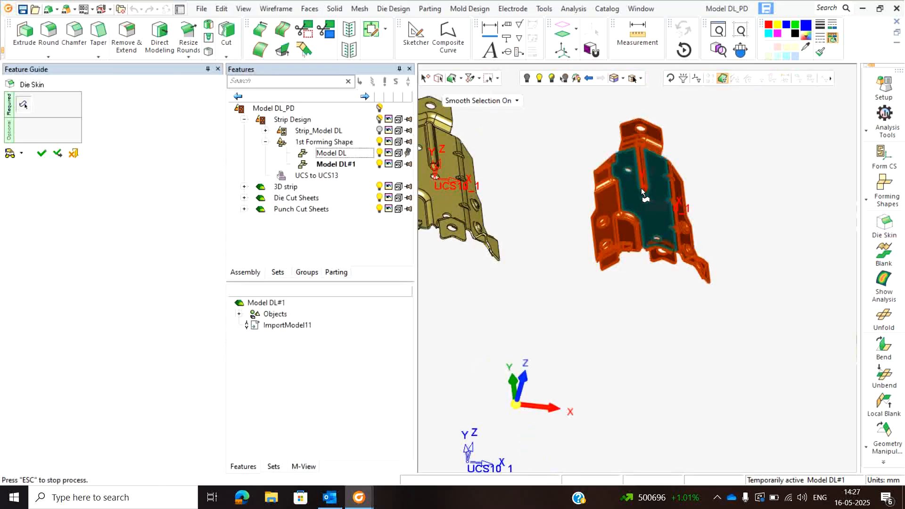
{"action": "left_click", "coordinate": [641, 190]}
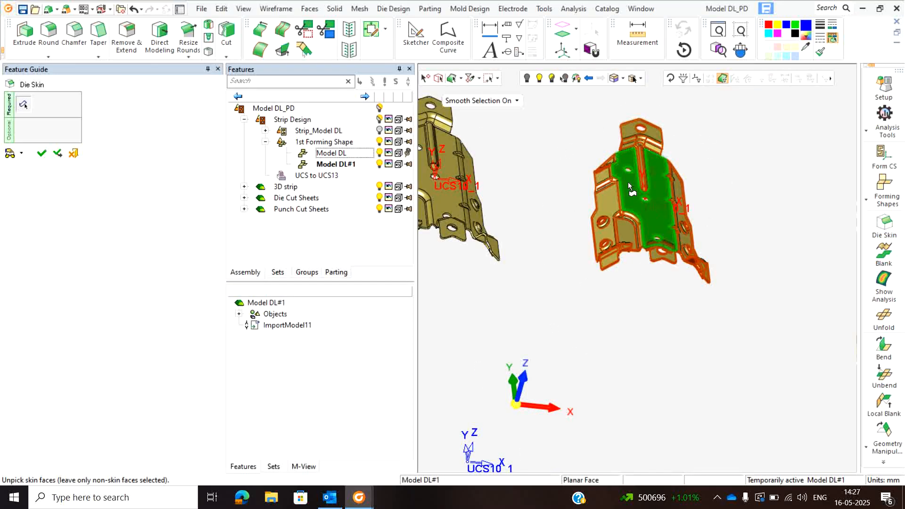
{"action": "left_click", "coordinate": [629, 186]}
{"action": "scroll", "coordinate": [641, 242], "scroll_direction": "up", "scroll_amount": 3}
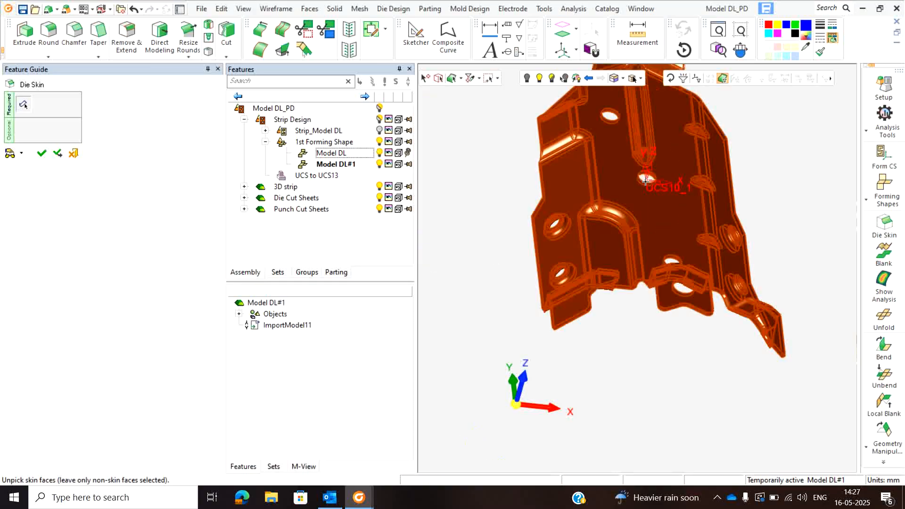
{"action": "scroll", "coordinate": [646, 181], "scroll_direction": "up", "scroll_amount": 1}
{"action": "scroll", "coordinate": [646, 248], "scroll_direction": "down", "scroll_amount": 3}
{"action": "middle_click_drag", "start_coordinate": [645, 244], "coordinate": [640, 159]}
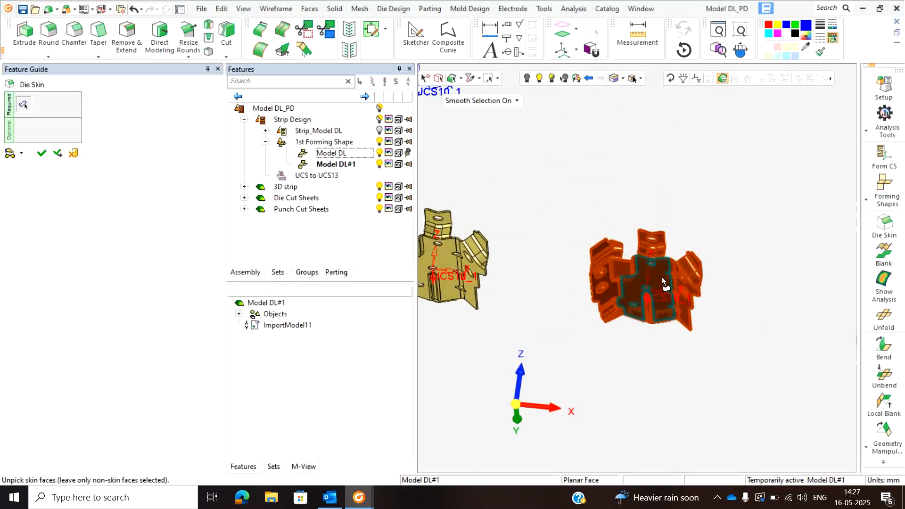
{"action": "left_click", "coordinate": [663, 281]}
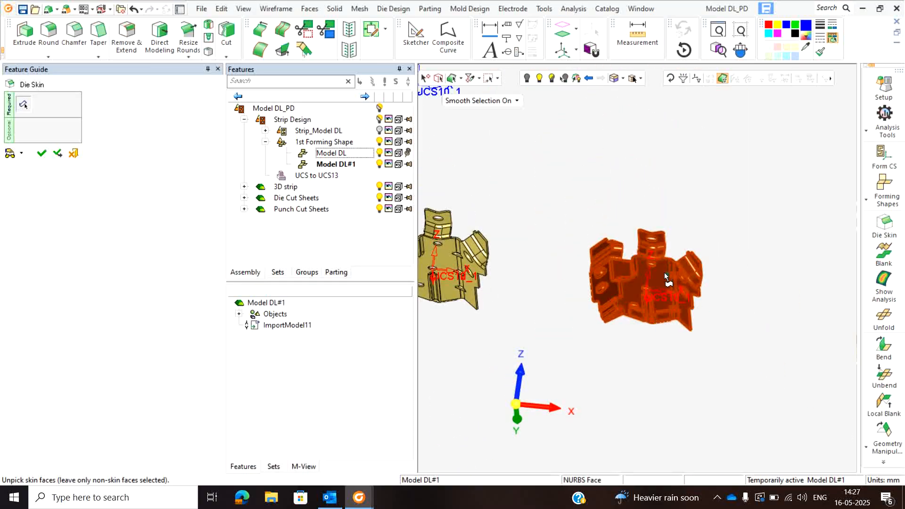
{"action": "middle_click", "coordinate": [663, 170]}
- Select the copied part's skin faces for a Blank, with Form as the bending type and Normal Accuracy
{"action": "middle_click_drag", "start_coordinate": [521, 219], "coordinate": [533, 325]}
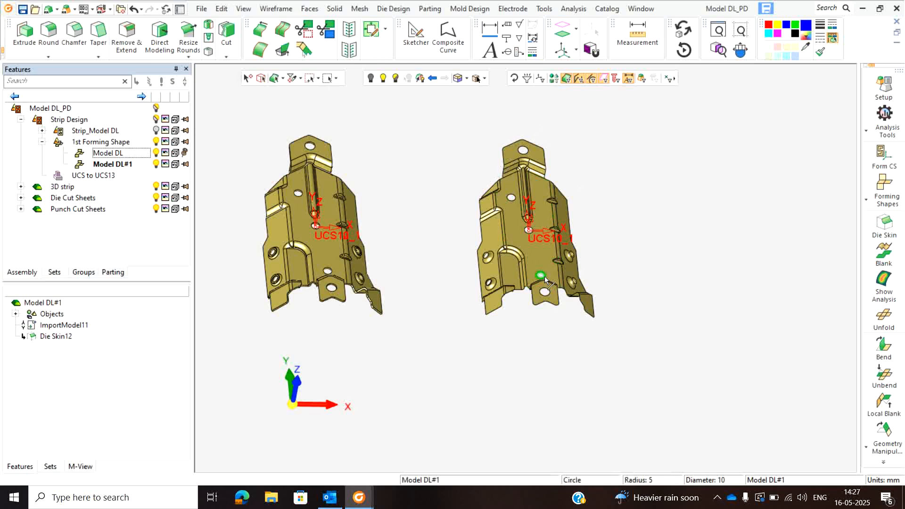
{"action": "scroll", "coordinate": [512, 304], "scroll_direction": "up", "scroll_amount": 3}
{"action": "scroll", "coordinate": [523, 269], "scroll_direction": "down", "scroll_amount": 3}
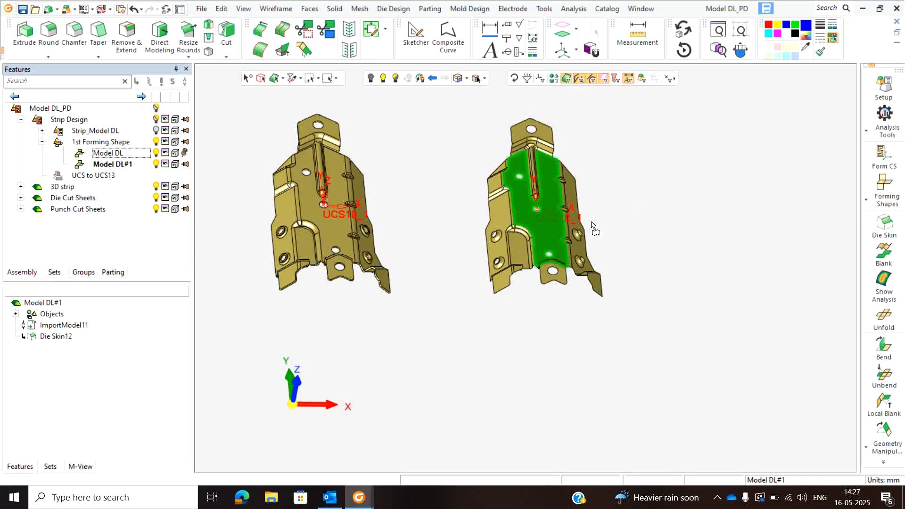
{"action": "left_click", "coordinate": [887, 257]}
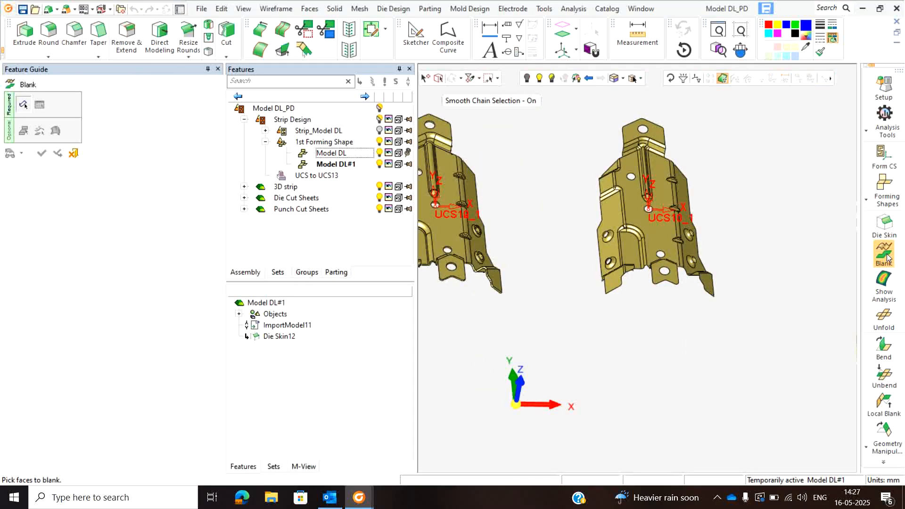
{"action": "left_click", "coordinate": [631, 212]}
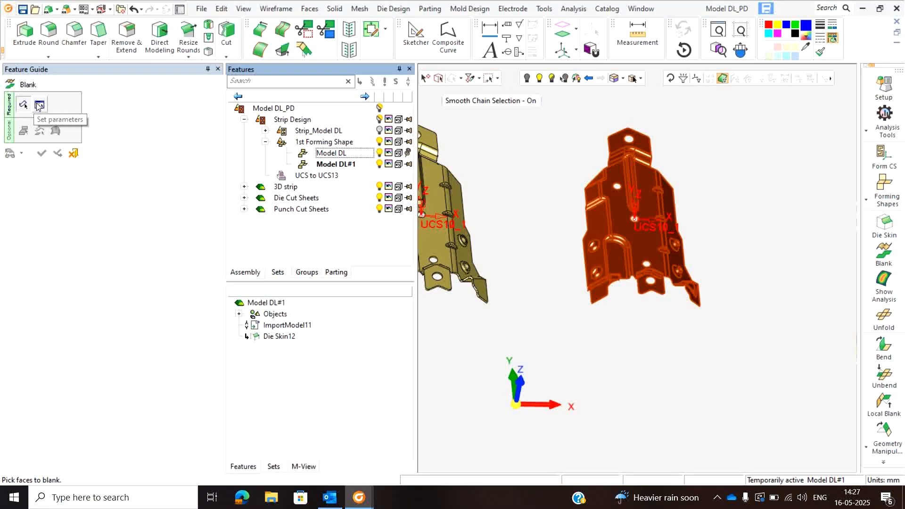
{"action": "left_click", "coordinate": [39, 105]}
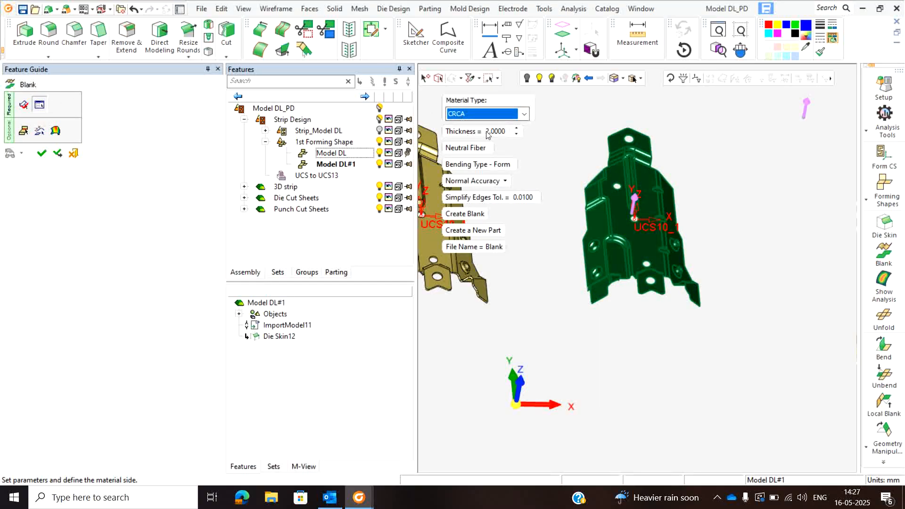
{"action": "left_click", "coordinate": [502, 165]}
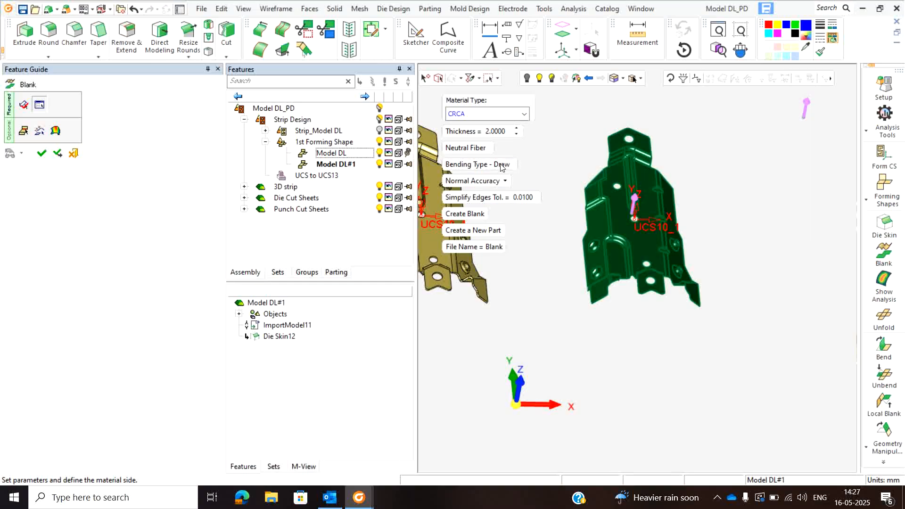
{"action": "left_click", "coordinate": [501, 166]}
{"action": "left_click", "coordinate": [501, 181]}
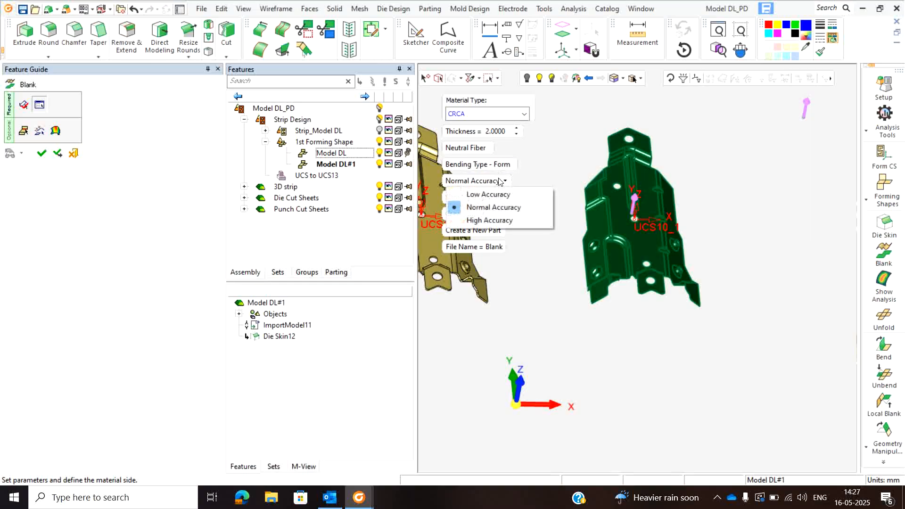
{"action": "left_click", "coordinate": [499, 209]}
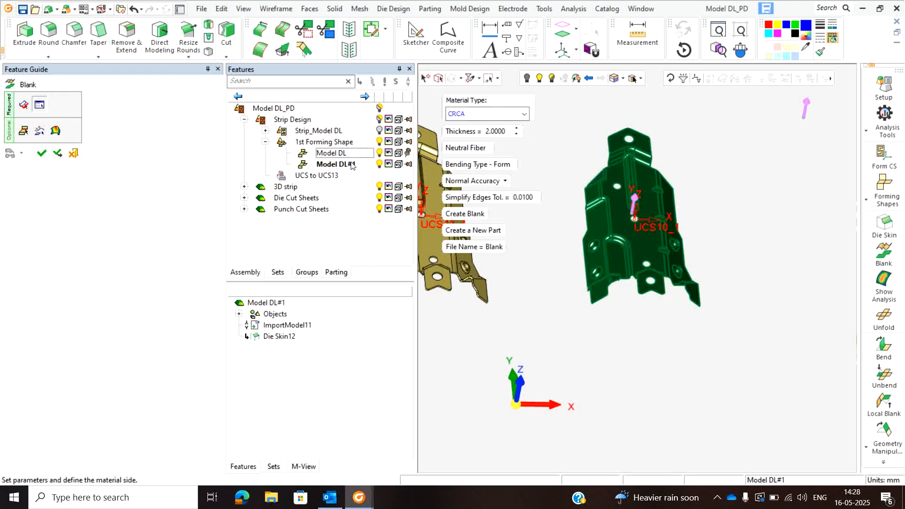
- Define a Constrained Face boundary condition with X and Y fixed on the part's large central planar face
{"action": "left_click", "coordinate": [23, 132]}
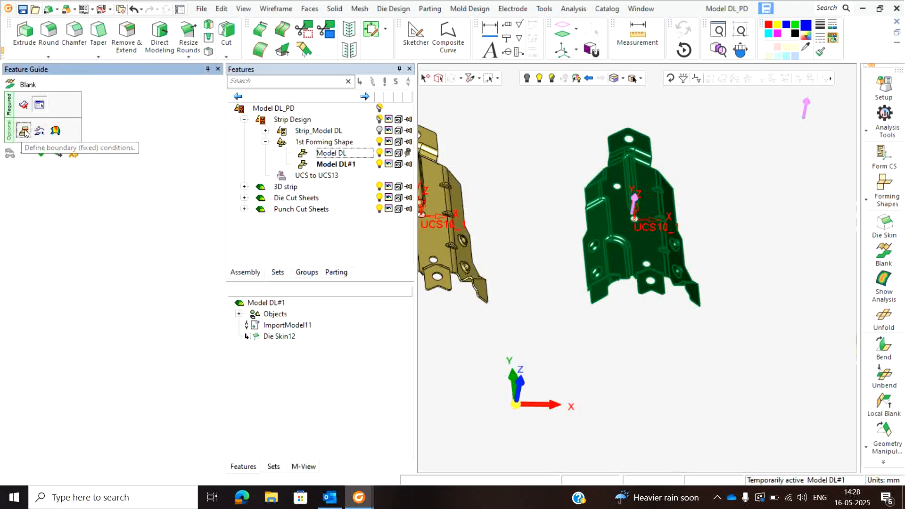
{"action": "left_click", "coordinate": [484, 101]}
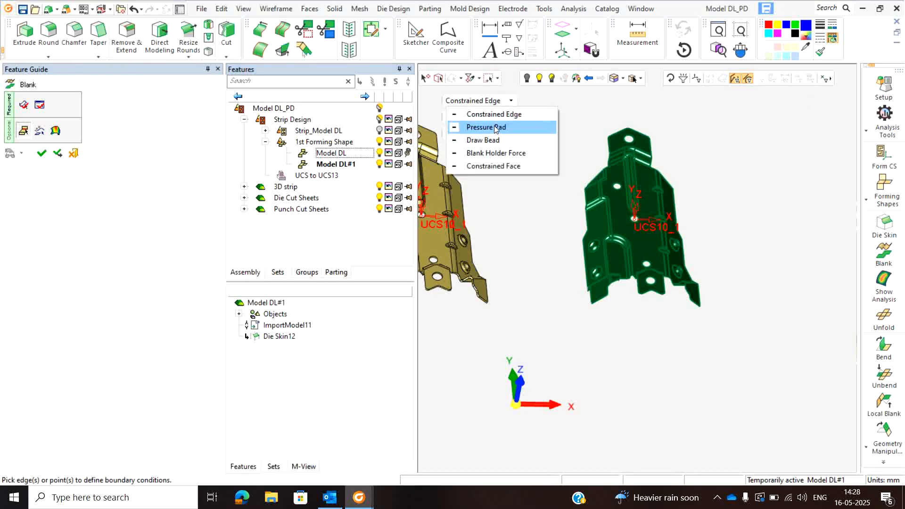
{"action": "left_click", "coordinate": [514, 169]}
{"action": "left_click", "coordinate": [624, 212]}
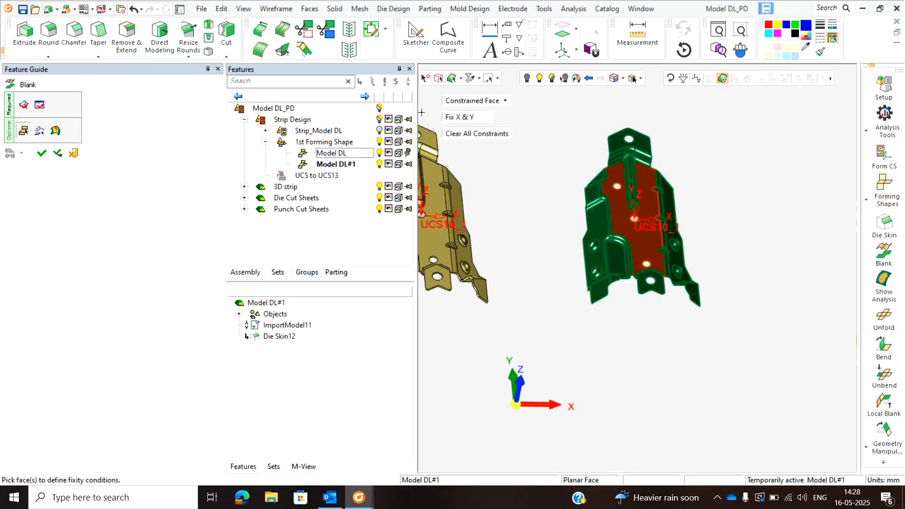
- View the Pressure Pad boundary settings and open the selection of entities to transfer to the blank
{"action": "left_click", "coordinate": [475, 101]}
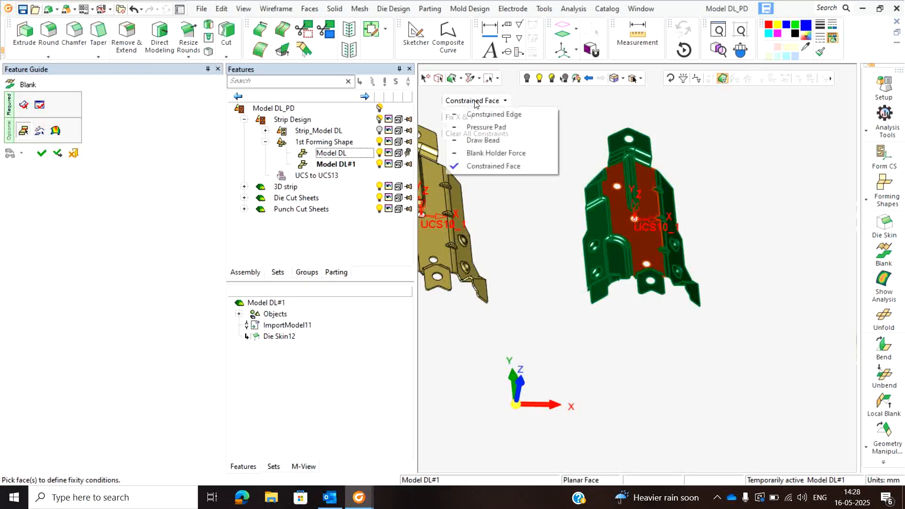
{"action": "left_click", "coordinate": [487, 125]}
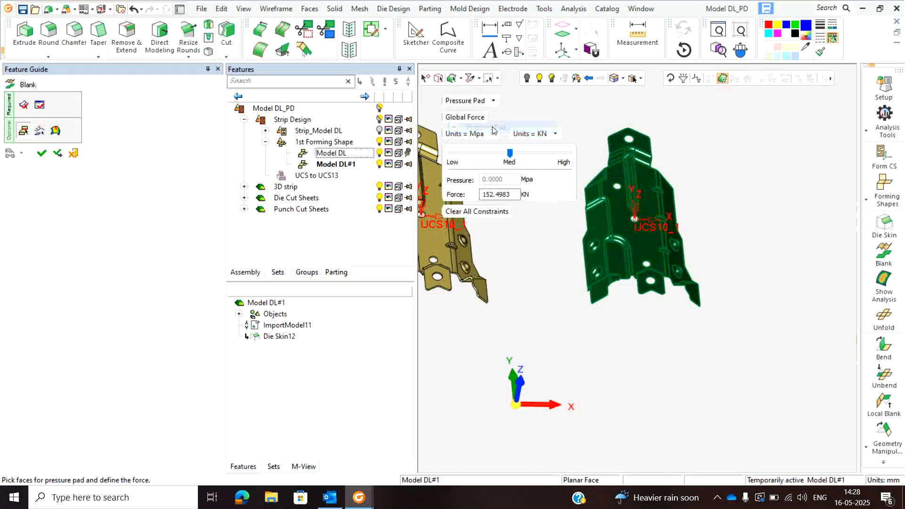
{"action": "left_click", "coordinate": [40, 132]}
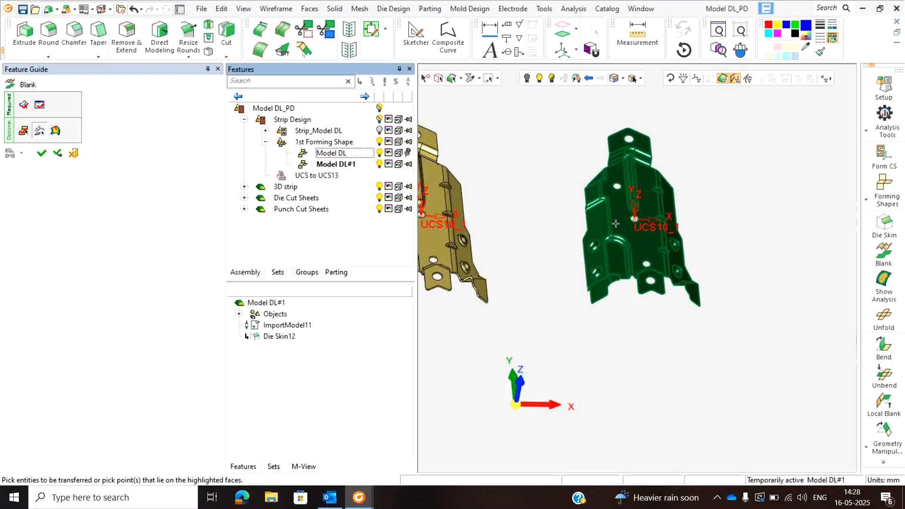
- Exclude the upper-left formed hole's face from the faces to blank and pick it as the entity to transfer
{"action": "scroll", "coordinate": [636, 254], "scroll_direction": "up", "scroll_amount": 4}
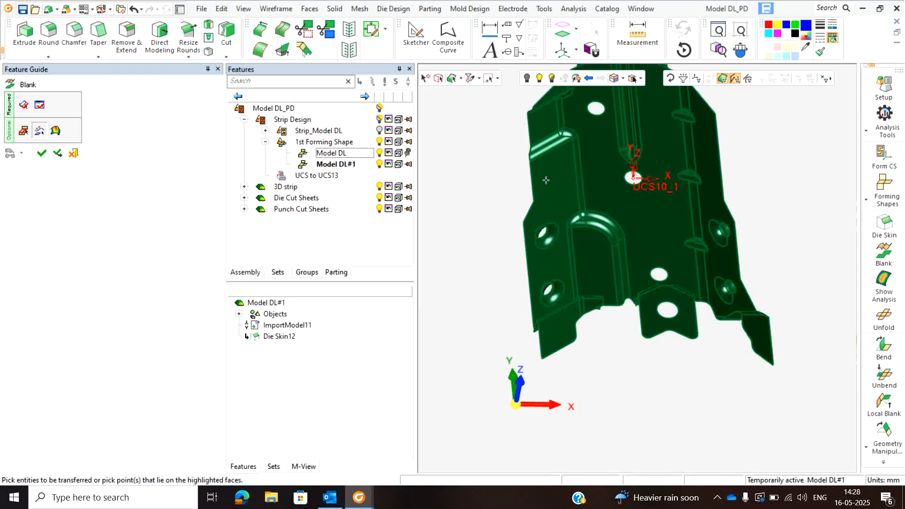
{"action": "scroll", "coordinate": [533, 189], "scroll_direction": "down", "scroll_amount": 2}
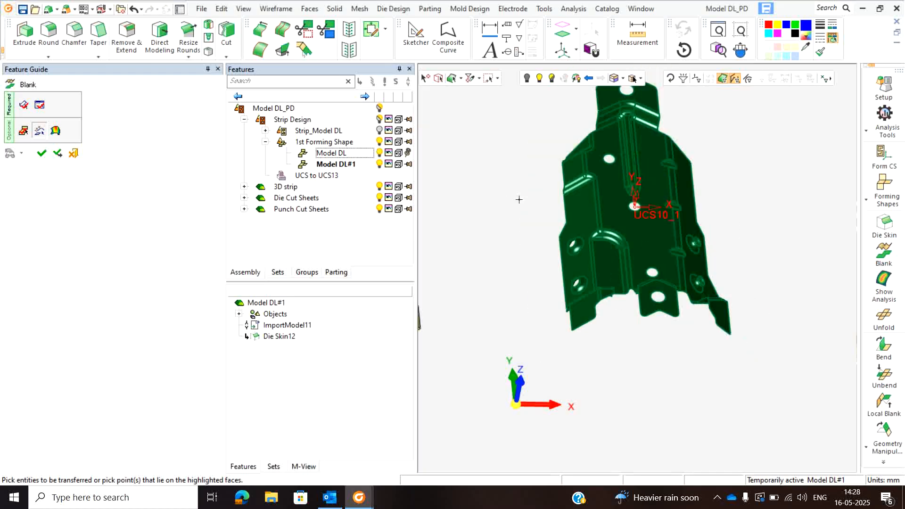
{"action": "left_click", "coordinate": [23, 104]}
{"action": "scroll", "coordinate": [581, 239], "scroll_direction": "up", "scroll_amount": 3}
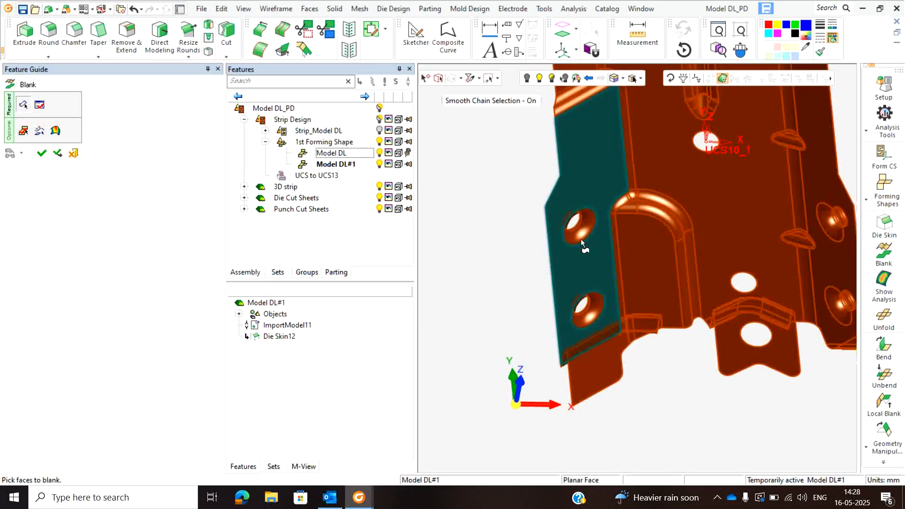
{"action": "left_click", "coordinate": [580, 233]}
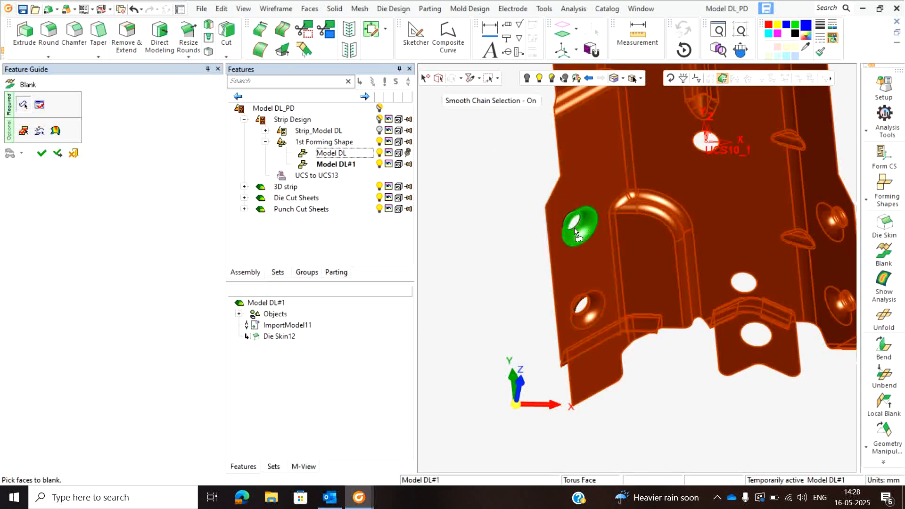
{"action": "left_click", "coordinate": [39, 131]}
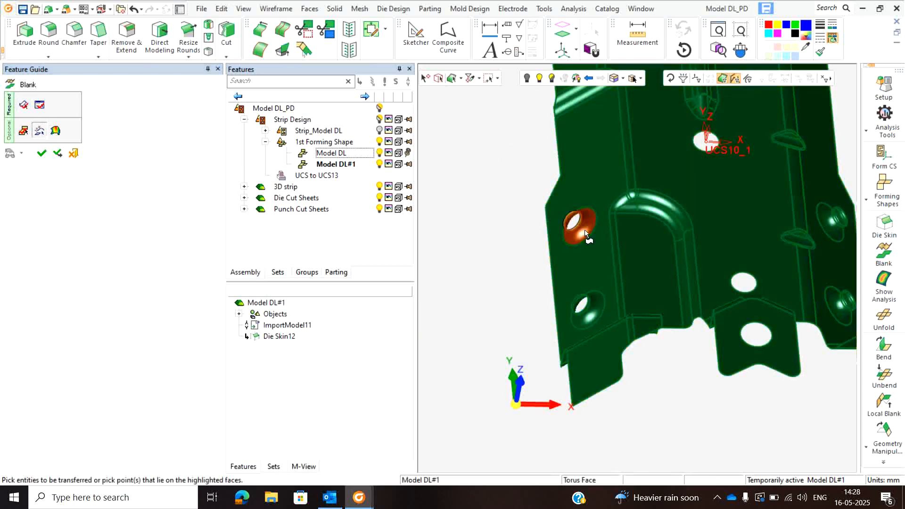
{"action": "scroll", "coordinate": [607, 235], "scroll_direction": "down", "scroll_amount": 5}
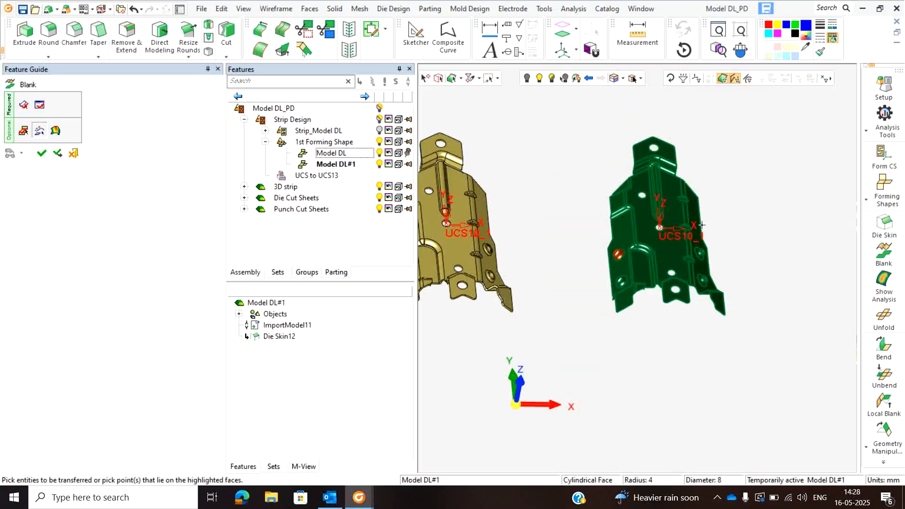
- Create the flat blank of the copied forming shape and inspect the transferred hole face within its outline
{"action": "left_click", "coordinate": [42, 153]}
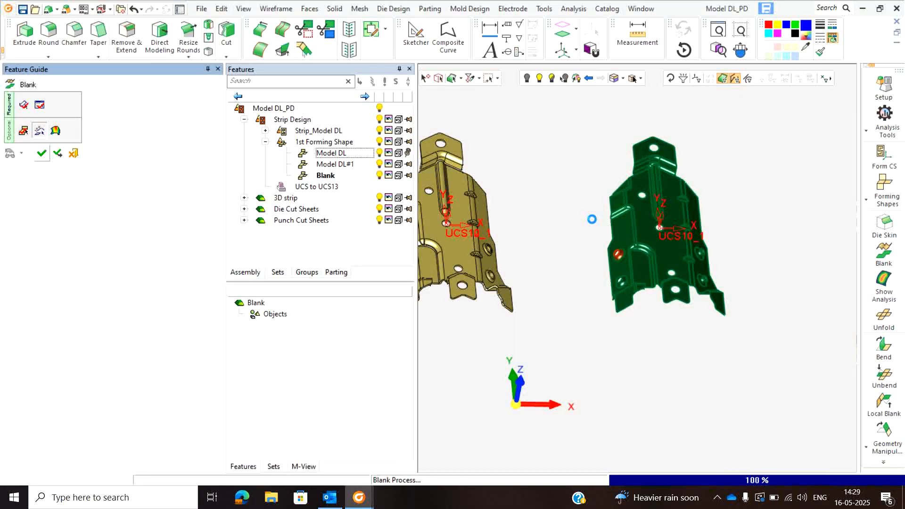
{"action": "scroll", "coordinate": [598, 230], "scroll_direction": "down", "scroll_amount": 4}
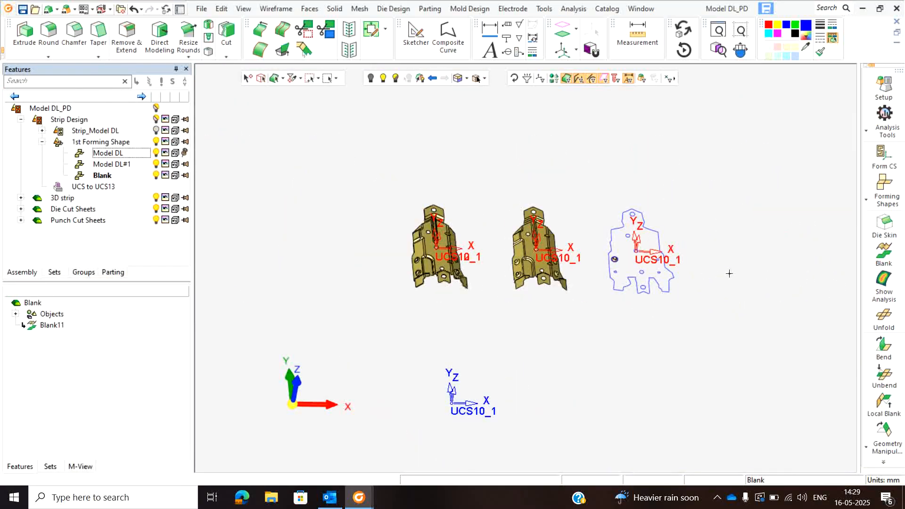
{"action": "scroll", "coordinate": [729, 273], "scroll_direction": "up", "scroll_amount": 2}
{"action": "scroll", "coordinate": [556, 252], "scroll_direction": "up", "scroll_amount": 6}
{"action": "scroll", "coordinate": [583, 253], "scroll_direction": "up", "scroll_amount": 2}
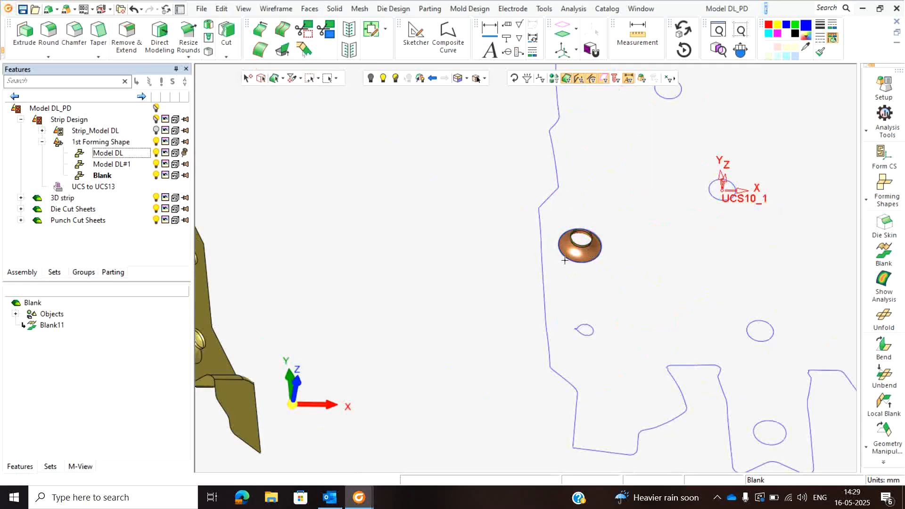
{"action": "scroll", "coordinate": [587, 269], "scroll_direction": "down", "scroll_amount": 3}
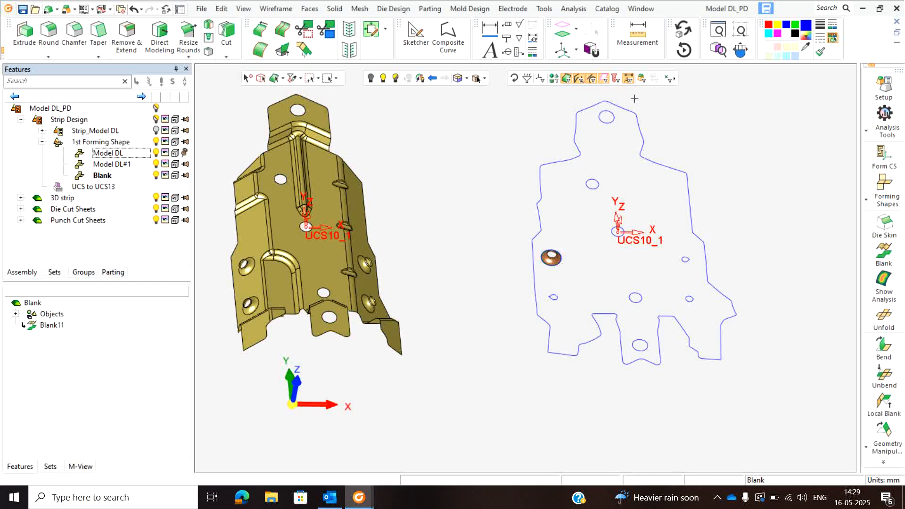
- Reopen the Blank feature for editing and remove the upper-left formed hole's face from the entities to transfer
{"action": "left_click", "coordinate": [61, 325]}
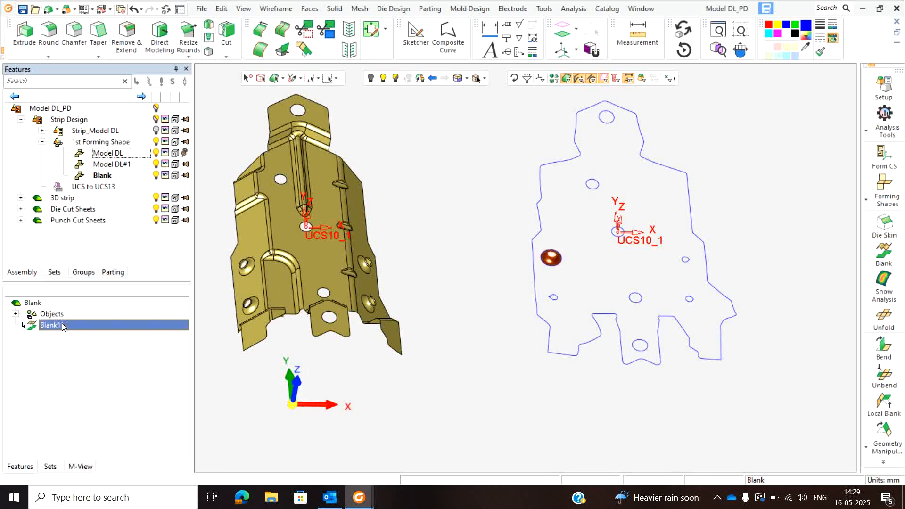
{"action": "right_click", "coordinate": [60, 325]}
{"action": "left_click", "coordinate": [94, 306]}
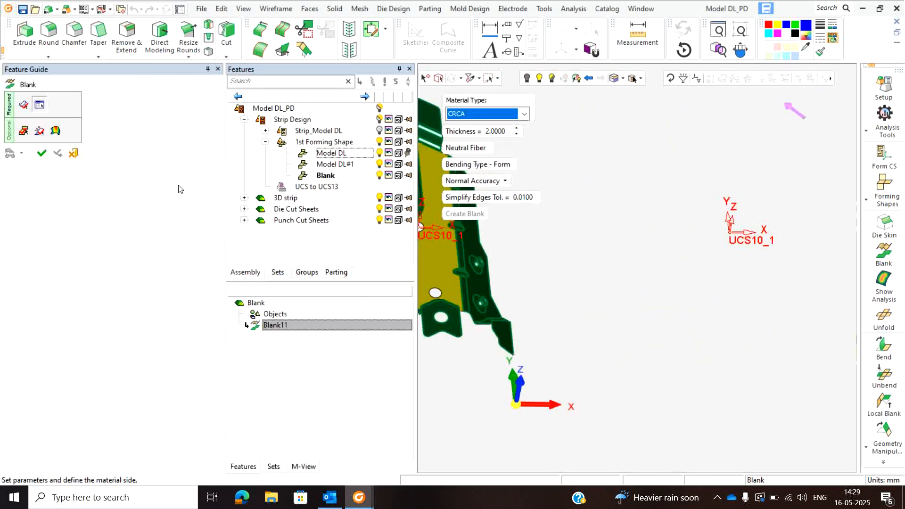
{"action": "scroll", "coordinate": [628, 263], "scroll_direction": "down", "scroll_amount": 5}
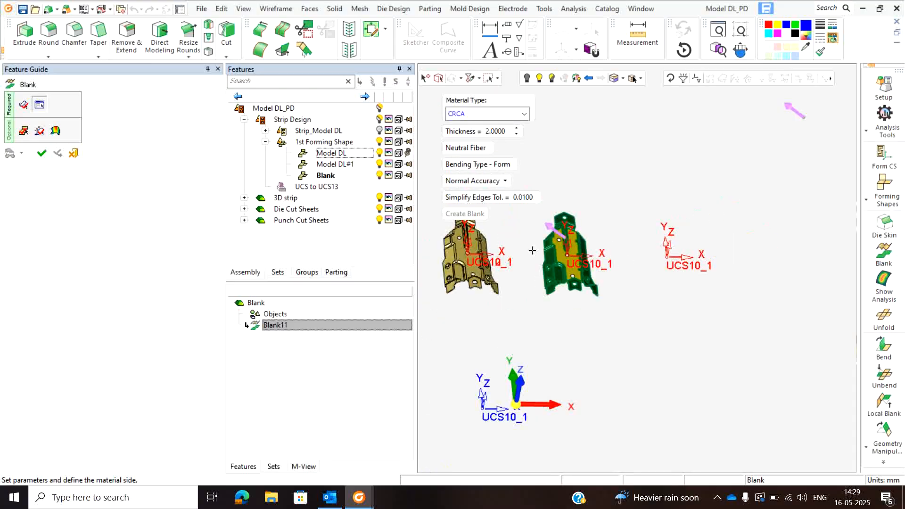
{"action": "scroll", "coordinate": [533, 250], "scroll_direction": "up", "scroll_amount": 4}
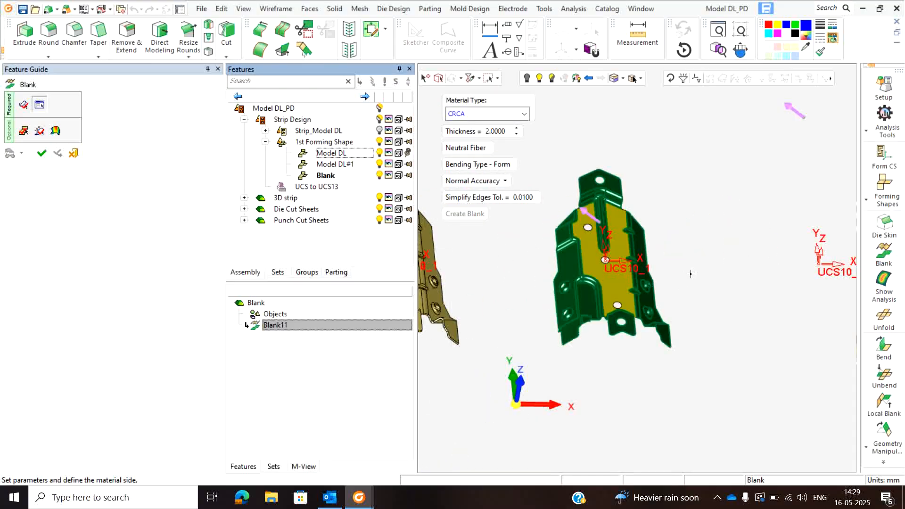
{"action": "scroll", "coordinate": [690, 273], "scroll_direction": "down", "scroll_amount": 4}
{"action": "scroll", "coordinate": [697, 282], "scroll_direction": "up", "scroll_amount": 4}
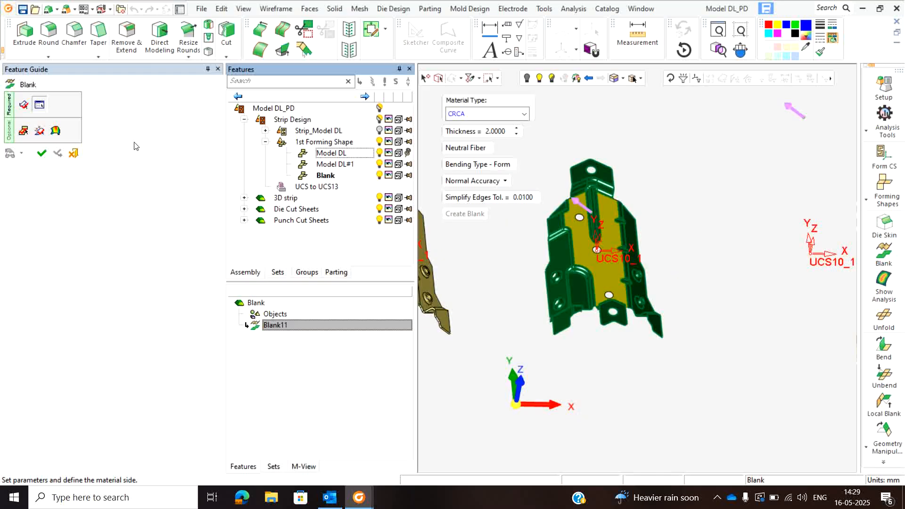
{"action": "left_click", "coordinate": [23, 104]}
{"action": "scroll", "coordinate": [566, 264], "scroll_direction": "up", "scroll_amount": 3}
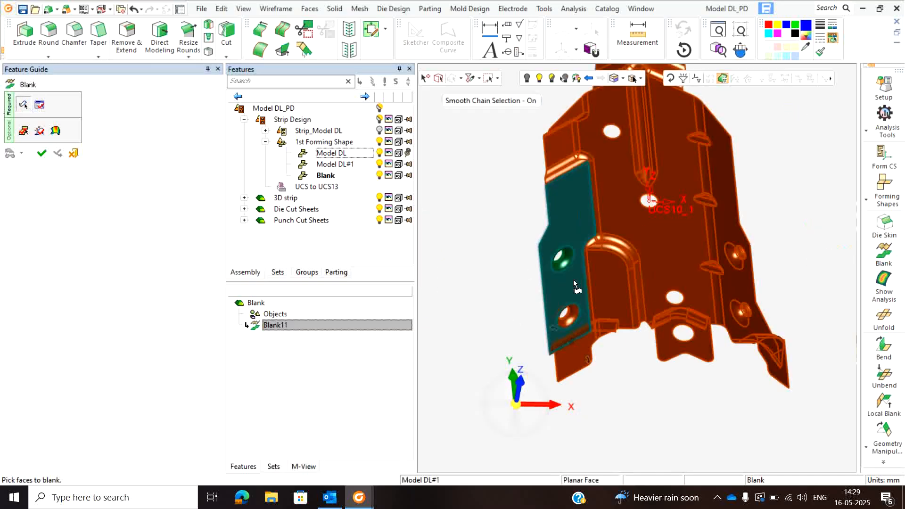
{"action": "left_click", "coordinate": [39, 131]}
{"action": "left_click", "coordinate": [563, 260]}
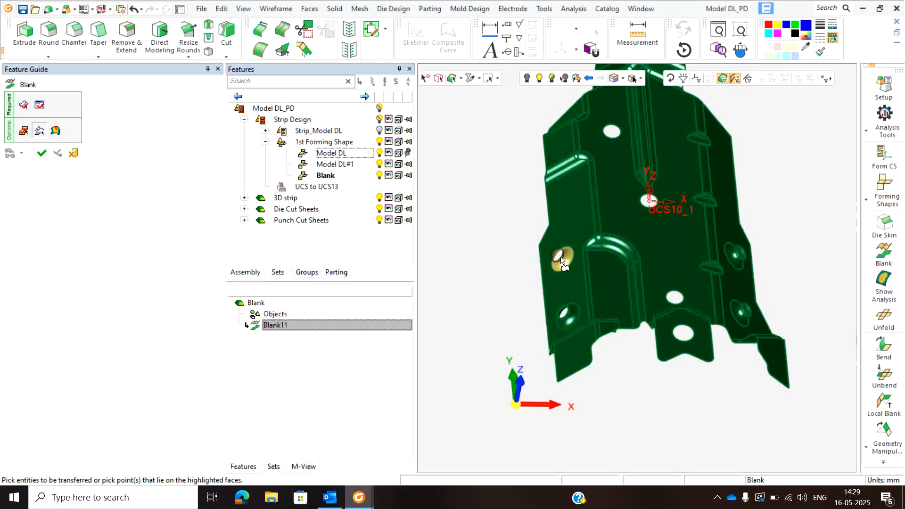
- Add the upper-left formed hole's face back to the faces to blank and regenerate the blank
{"action": "left_click", "coordinate": [39, 104]}
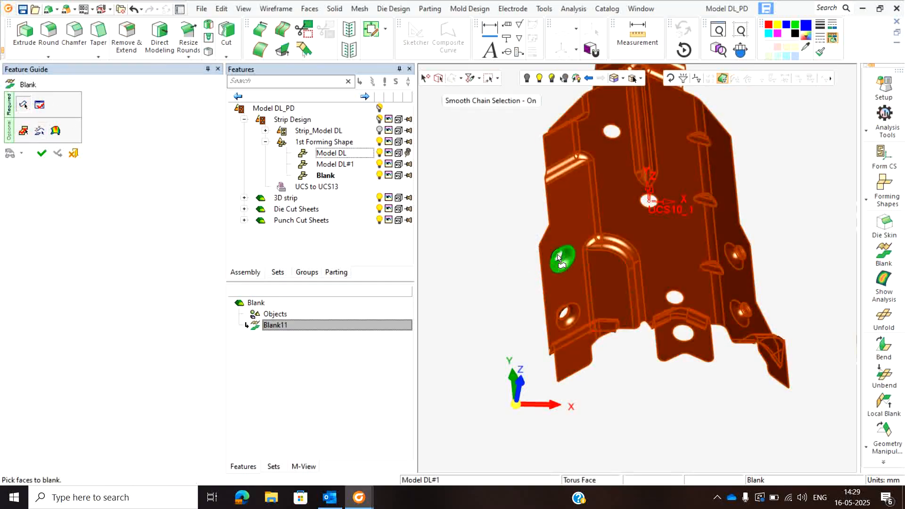
{"action": "scroll", "coordinate": [556, 248], "scroll_direction": "up", "scroll_amount": 3}
{"action": "scroll", "coordinate": [530, 251], "scroll_direction": "down", "scroll_amount": 6}
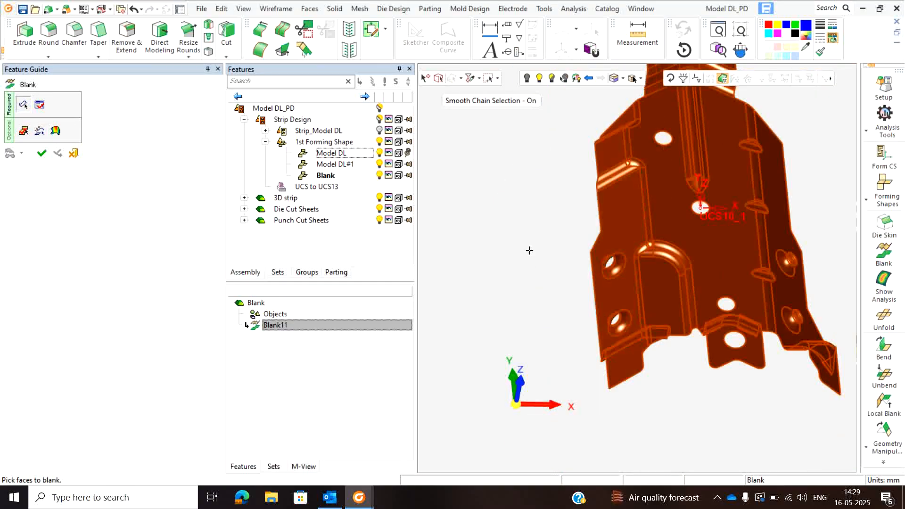
{"action": "scroll", "coordinate": [586, 250], "scroll_direction": "up", "scroll_amount": 2}
{"action": "scroll", "coordinate": [564, 242], "scroll_direction": "down", "scroll_amount": 3}
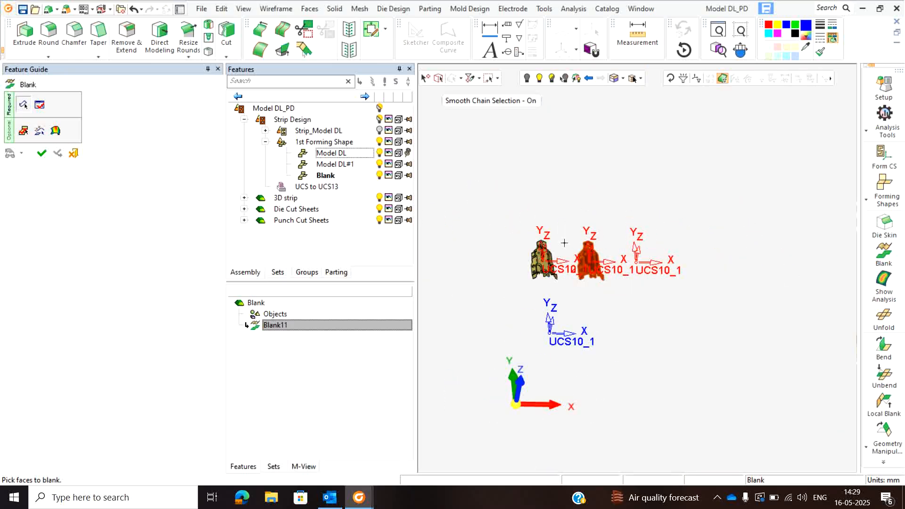
{"action": "left_click", "coordinate": [41, 154]}
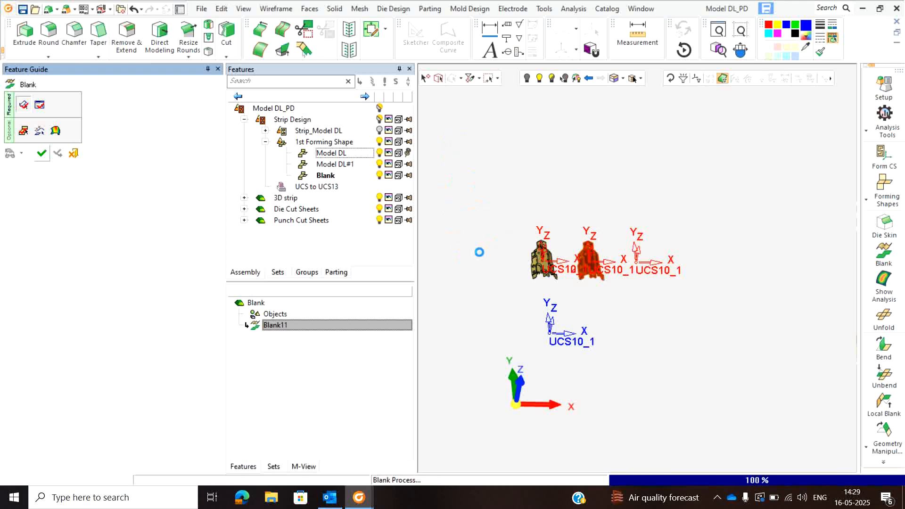
- Measure the curvature of the small corner curve where the blank outline's upper tab meets the body
{"action": "scroll", "coordinate": [537, 259], "scroll_direction": "up", "scroll_amount": 5}
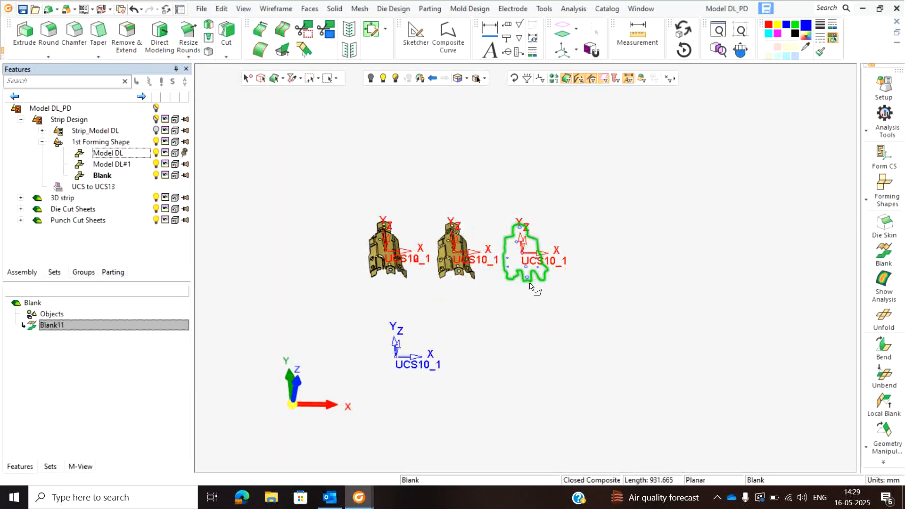
{"action": "middle_click_drag", "start_coordinate": [524, 213], "coordinate": [493, 206]}
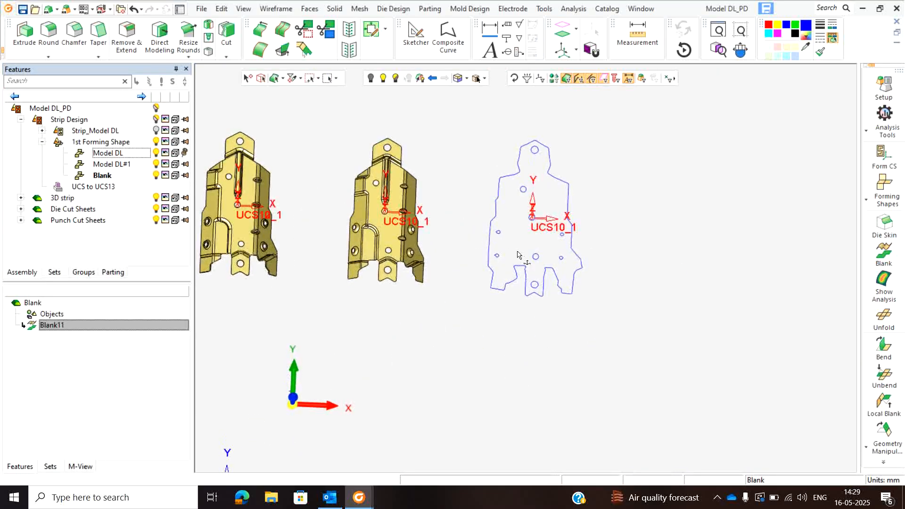
{"action": "left_click", "coordinate": [637, 32]}
{"action": "scroll", "coordinate": [518, 177], "scroll_direction": "up", "scroll_amount": 3}
{"action": "left_click", "coordinate": [586, 171]}
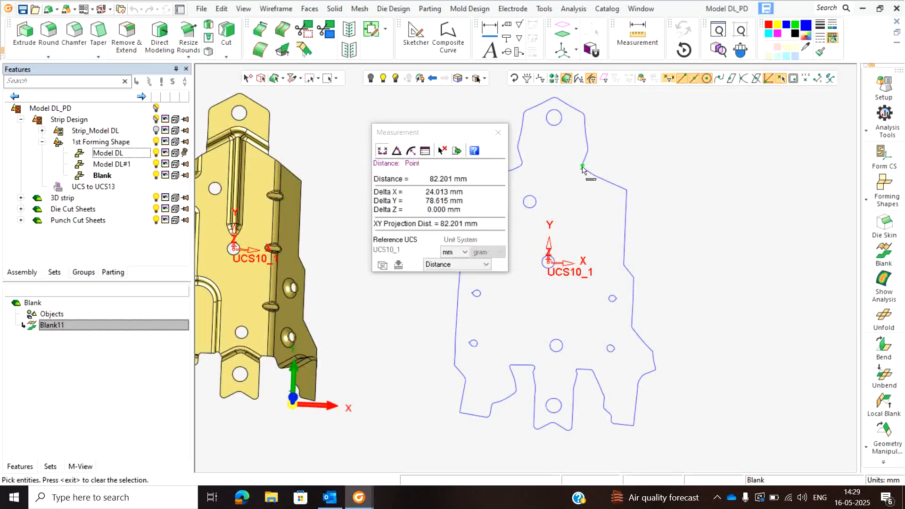
{"action": "left_click", "coordinate": [411, 150]}
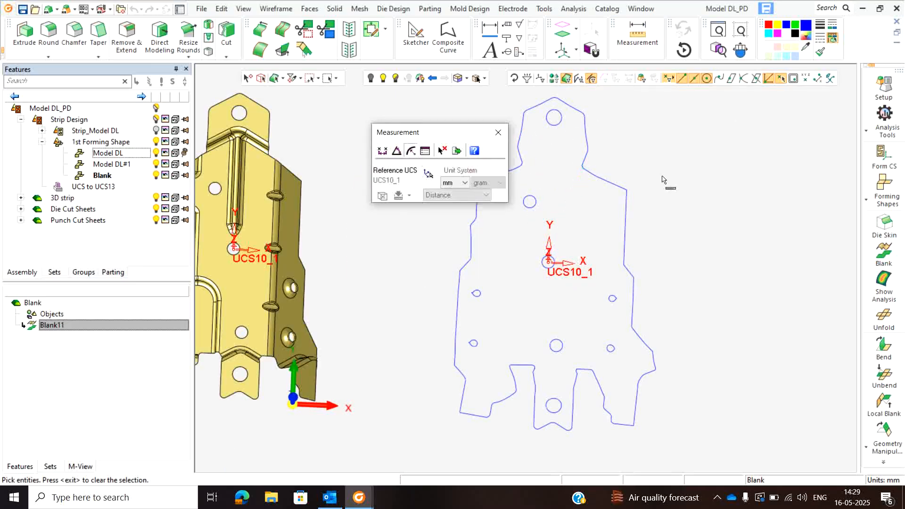
{"action": "scroll", "coordinate": [582, 170], "scroll_direction": "up", "scroll_amount": 2}
{"action": "left_click", "coordinate": [583, 169]}
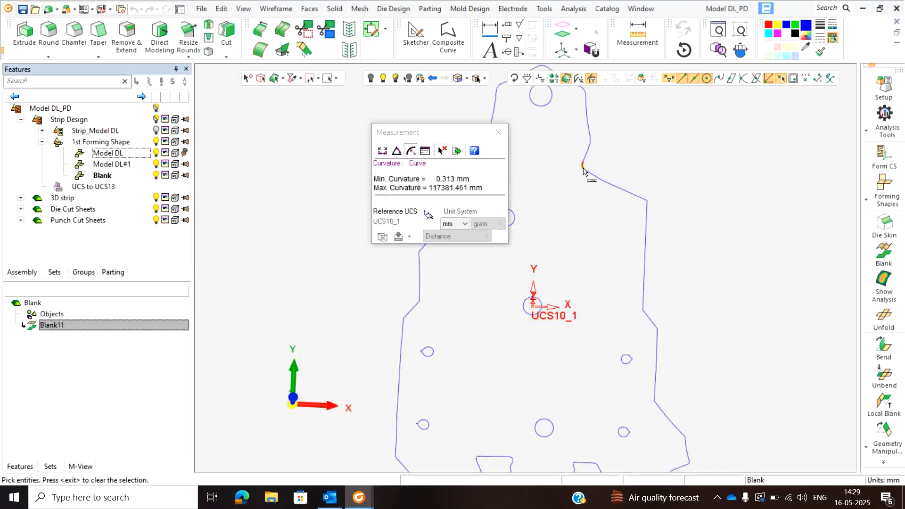
{"action": "left_click", "coordinate": [498, 133]}
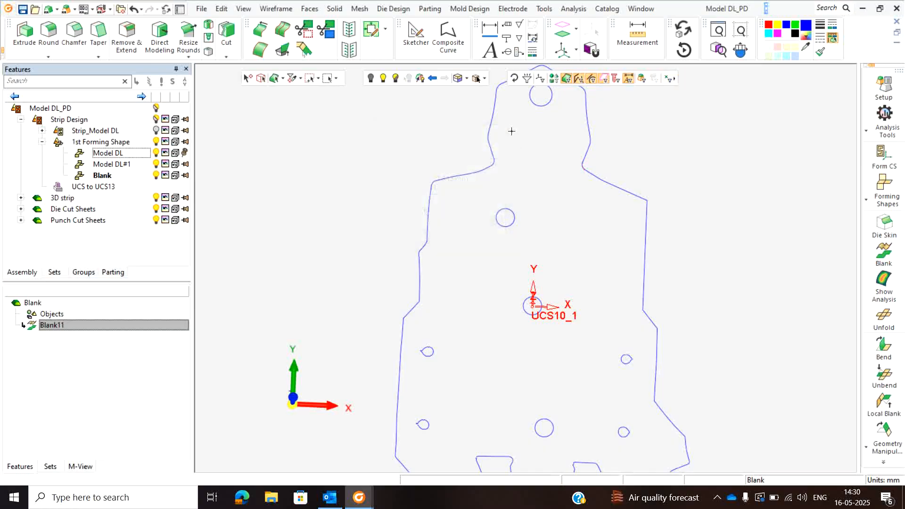
- Start Approx. to Arcs & Lines and select all of the blank's outline and hole curves
{"action": "scroll", "coordinate": [526, 156], "scroll_direction": "down", "scroll_amount": 5}
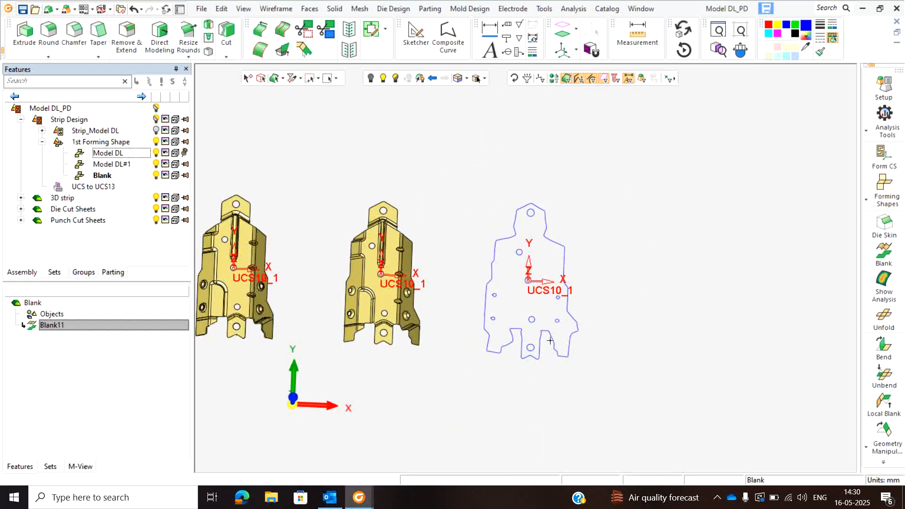
{"action": "scroll", "coordinate": [550, 339], "scroll_direction": "up", "scroll_amount": 2}
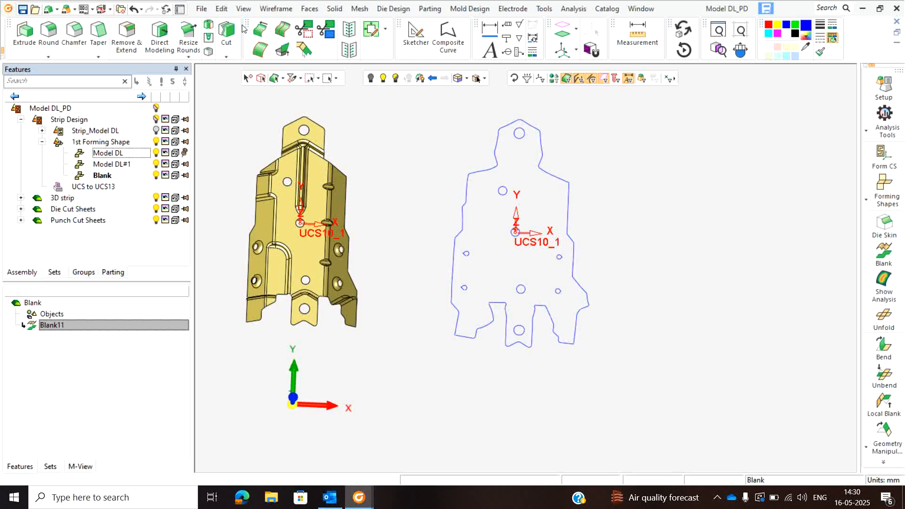
{"action": "left_click", "coordinate": [270, 9]}
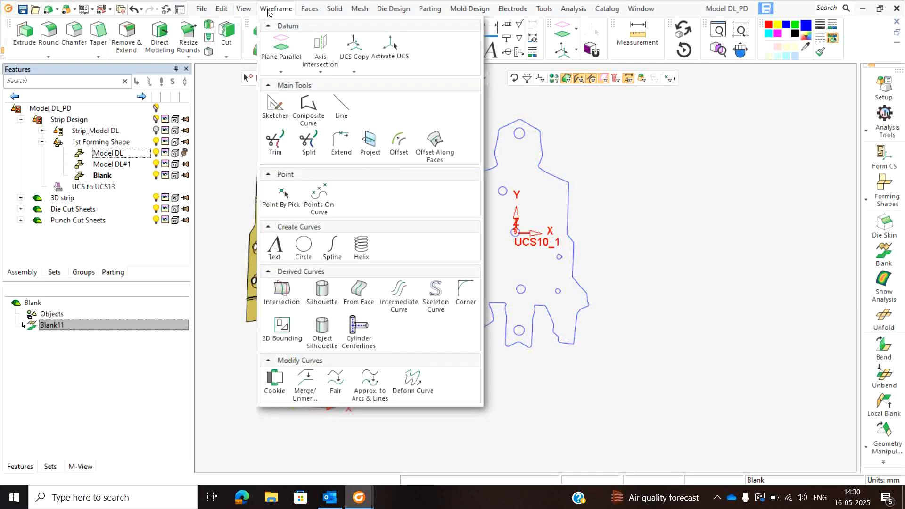
{"action": "left_click", "coordinate": [369, 381]}
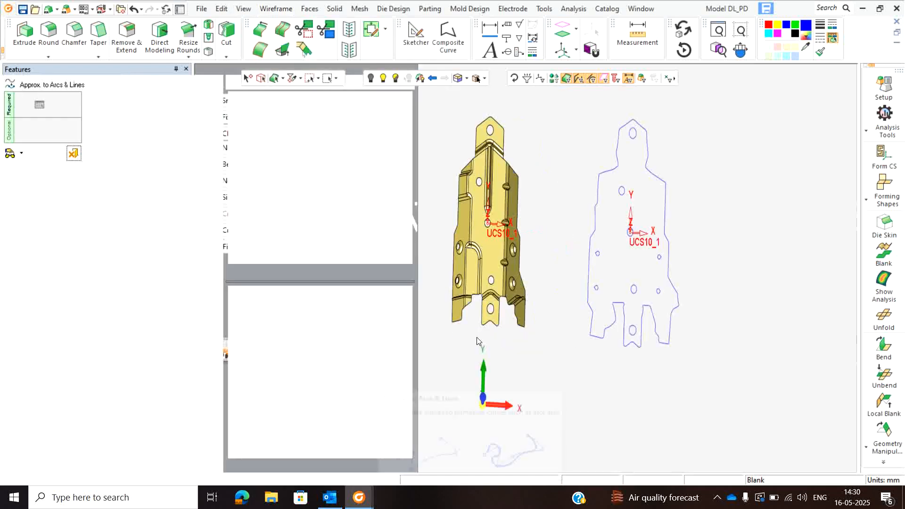
{"action": "left_click_drag", "start_coordinate": [568, 159], "coordinate": [704, 355]}
{"action": "left_click", "coordinate": [40, 104]}
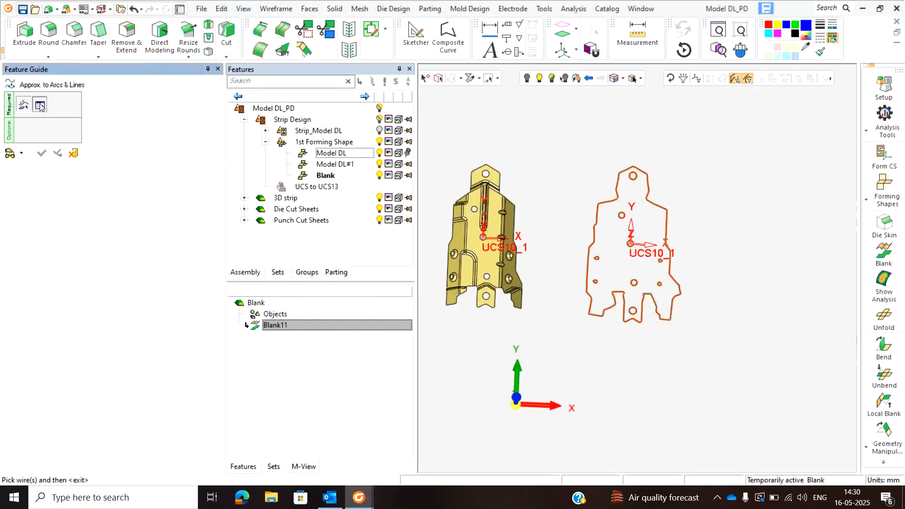
- Set the approximation's tolerance to 0.1 and its minimum radius to 0.3 mm
{"action": "left_click", "coordinate": [485, 102]}
{"action": "type", "text": "0"}
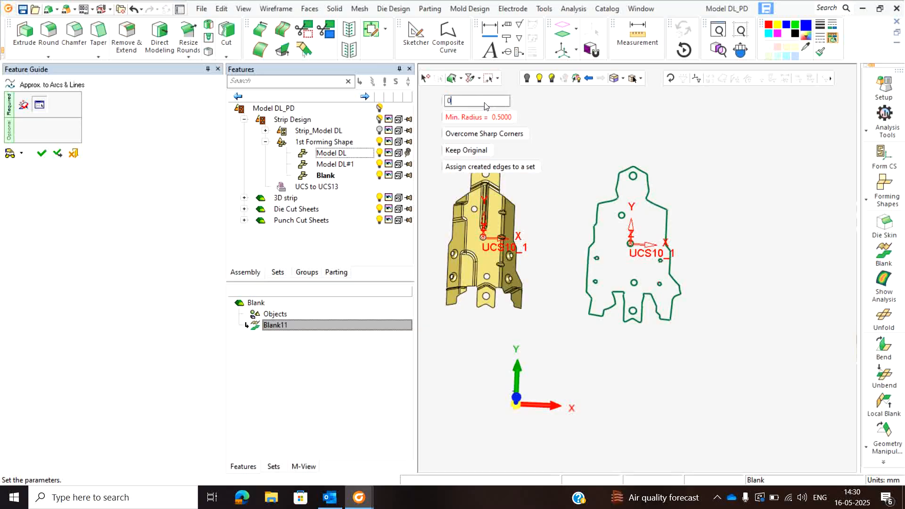
{"action": "type", "text": ".1"}
{"action": "key", "text": "Return"}
{"action": "left_click", "coordinate": [481, 119]}
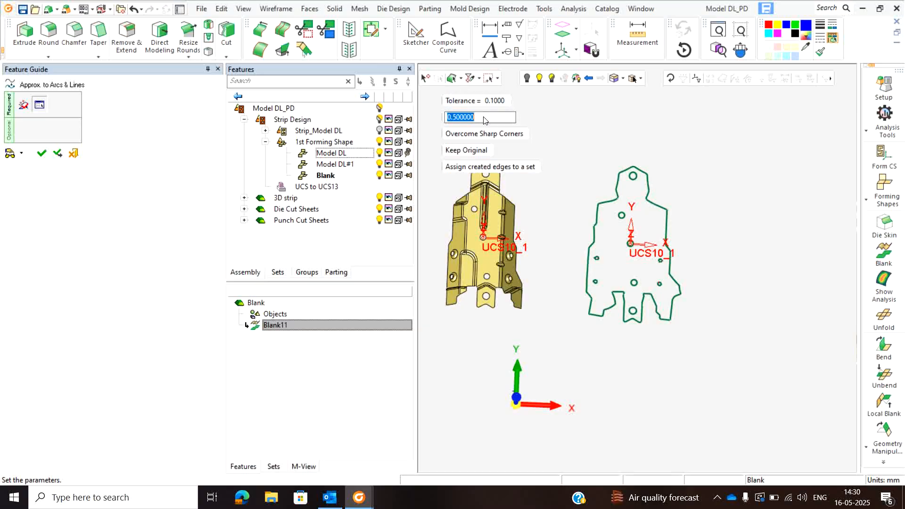
{"action": "type", "text": "0.3"}
{"action": "key", "text": "Return"}
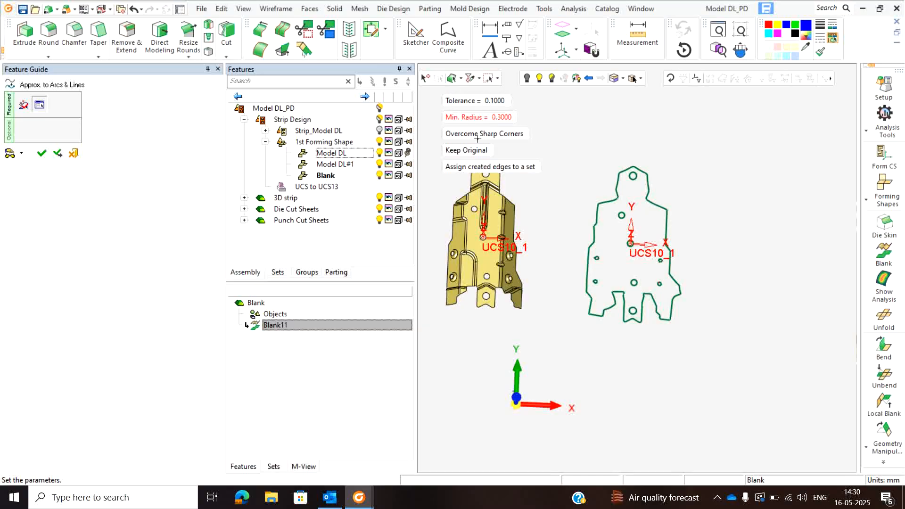
- Toggle the Keep Original option and apply the arcs-and-lines approximation to the blank's curves
{"action": "left_click", "coordinate": [470, 153]}
{"action": "left_click", "coordinate": [41, 153]}
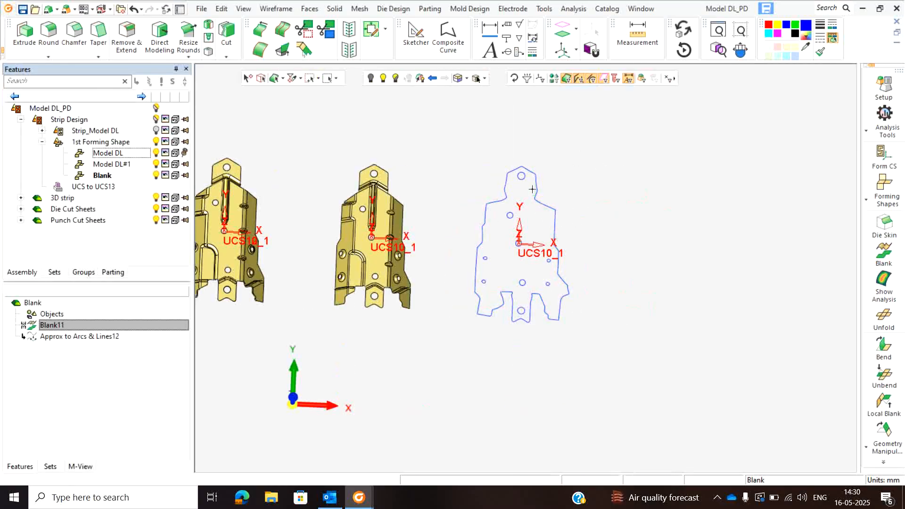
- Measure the curvature of the small corner arc where the approximated outline's upper tab meets the blank's body
{"action": "left_click", "coordinate": [637, 33]}
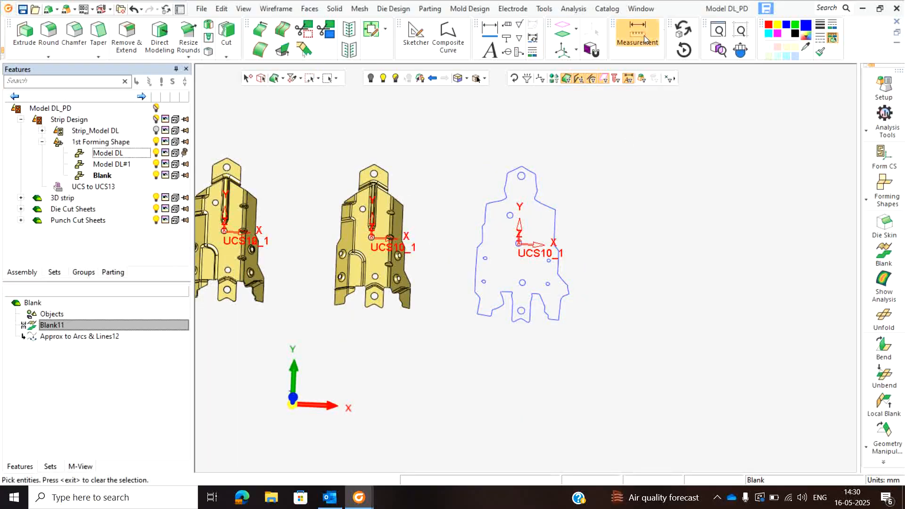
{"action": "scroll", "coordinate": [538, 201], "scroll_direction": "up", "scroll_amount": 3}
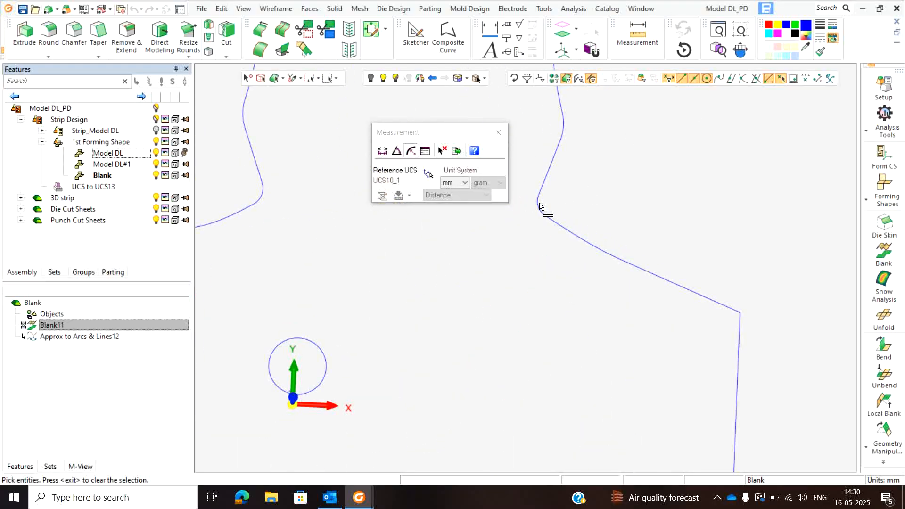
{"action": "left_click", "coordinate": [538, 202]}
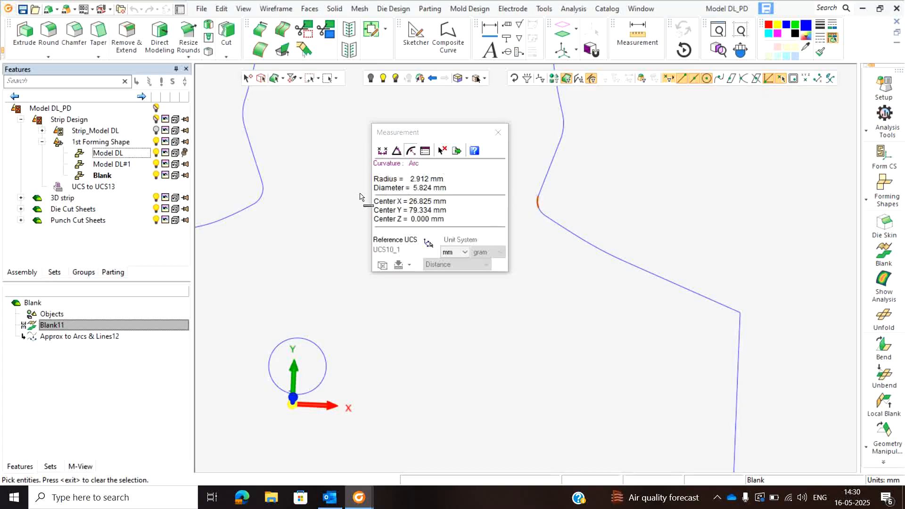
{"action": "left_click", "coordinate": [497, 134]}
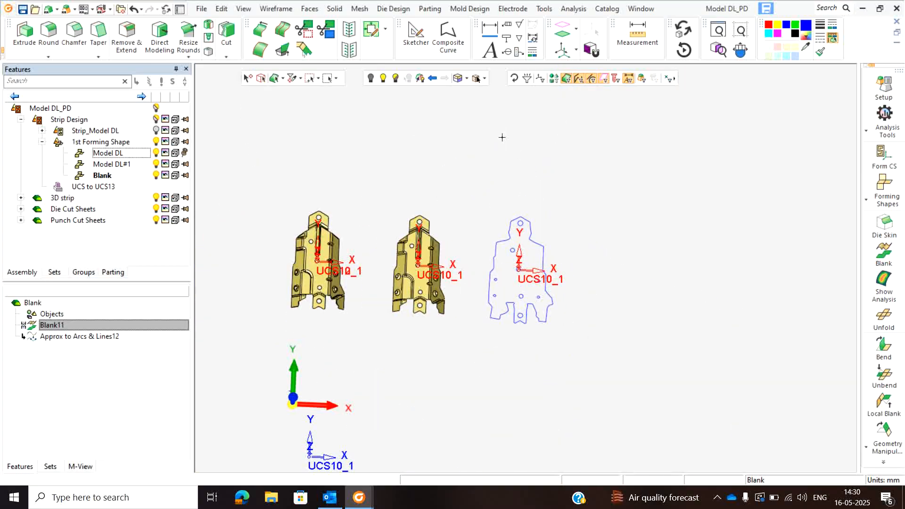
{"action": "scroll", "coordinate": [526, 269], "scroll_direction": "down", "scroll_amount": 3}
{"action": "scroll", "coordinate": [486, 295], "scroll_direction": "up", "scroll_amount": 3}
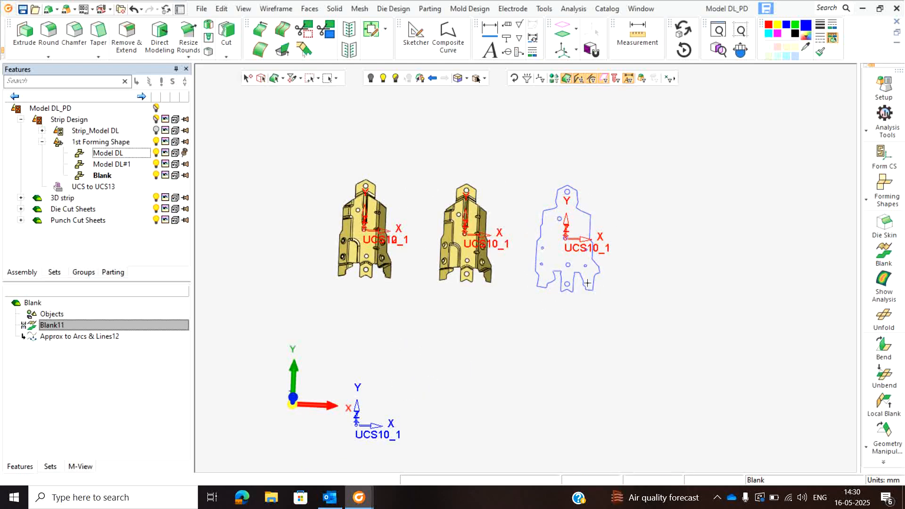
{"action": "scroll", "coordinate": [548, 264], "scroll_direction": "down", "scroll_amount": 3}
{"action": "scroll", "coordinate": [504, 296], "scroll_direction": "up", "scroll_amount": 2}
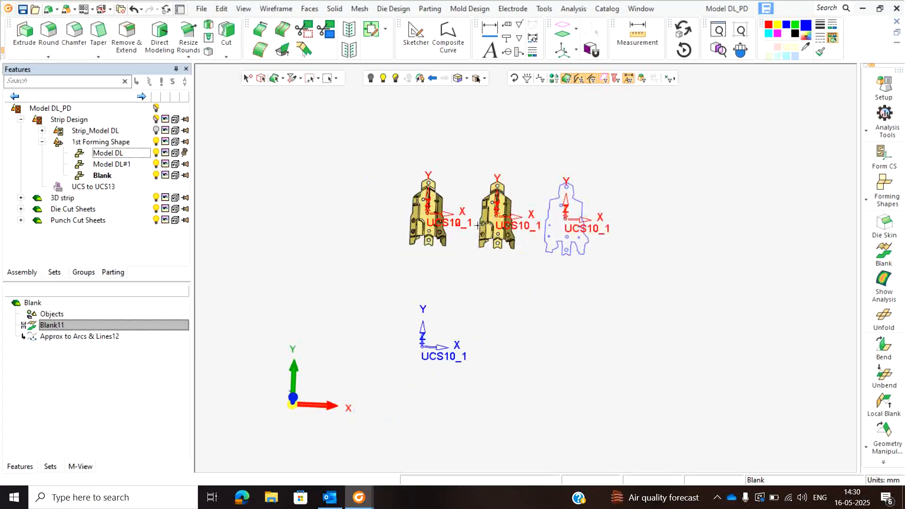
- Switch from the forming shapes to the strip design and check the available nesting options
{"action": "left_click", "coordinate": [883, 462]}
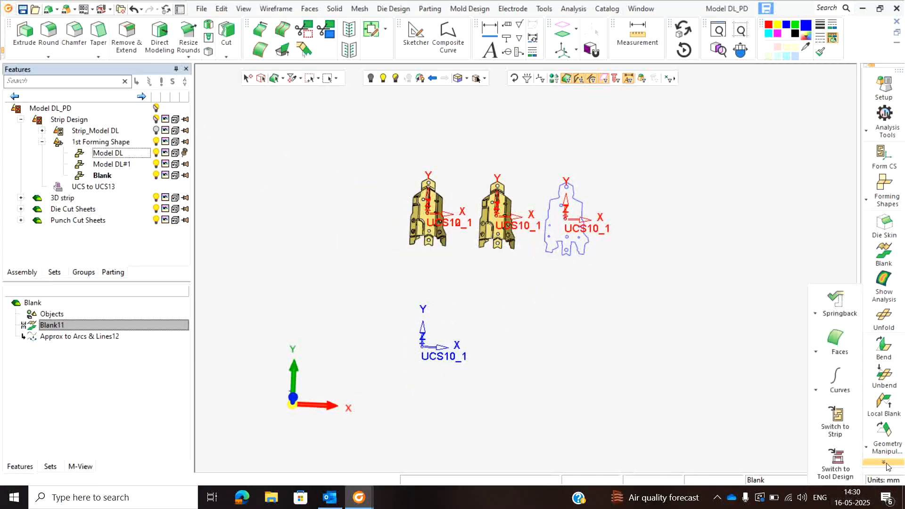
{"action": "left_click", "coordinate": [836, 419]}
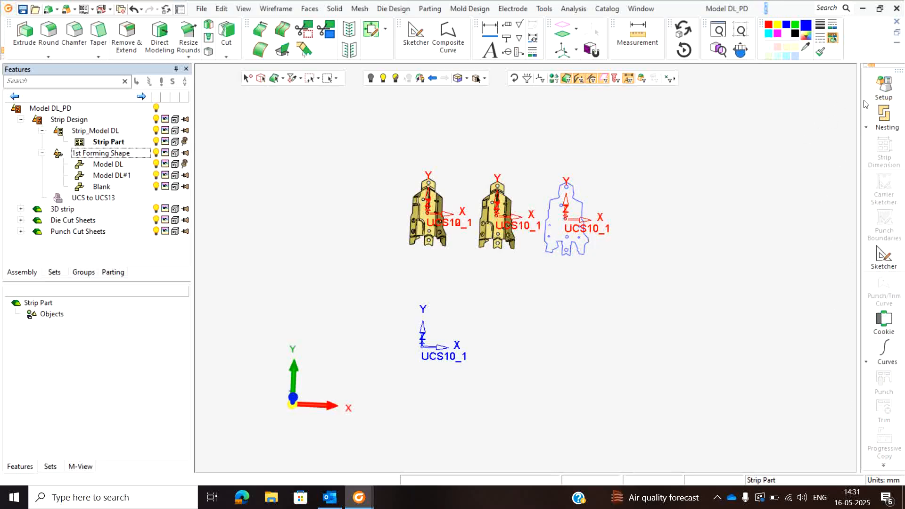
{"action": "left_click", "coordinate": [884, 116]}
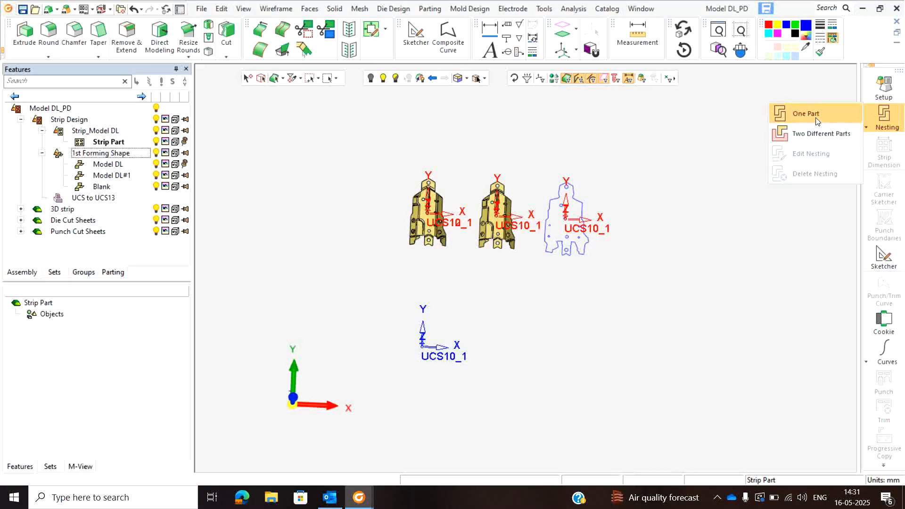
{"action": "left_click", "coordinate": [735, 133]}
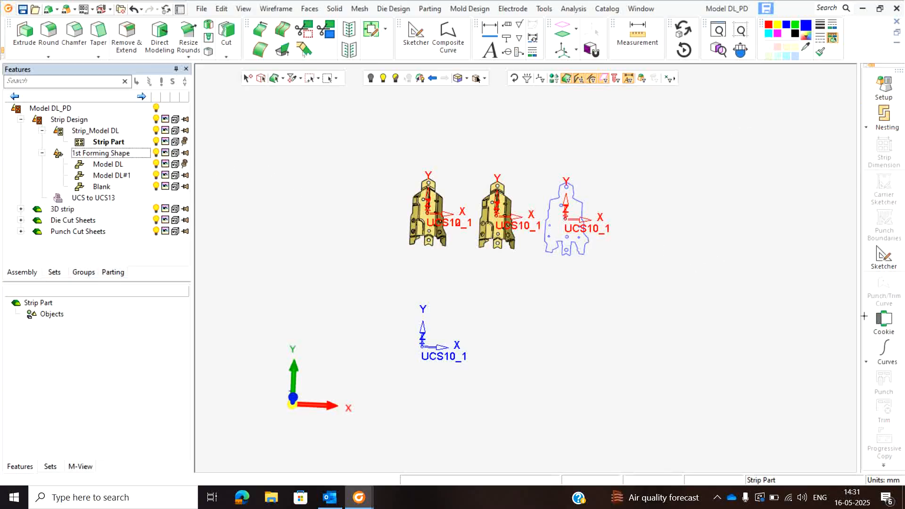
{"action": "left_click", "coordinate": [884, 117]}
{"action": "left_click", "coordinate": [693, 284]}
- Activate the Model DL part and add a mirrored 2nd forming row from the first row's forming shapes
{"action": "double_click", "coordinate": [107, 164]}
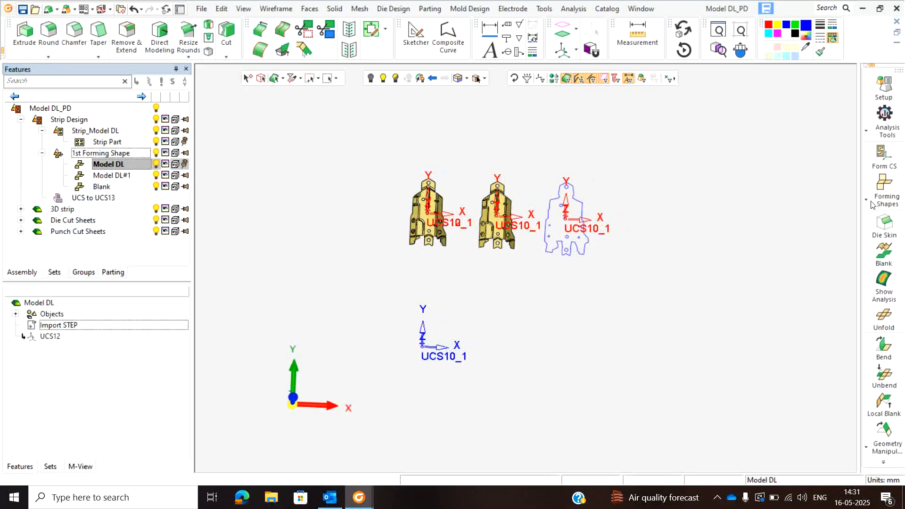
{"action": "left_click", "coordinate": [872, 203]}
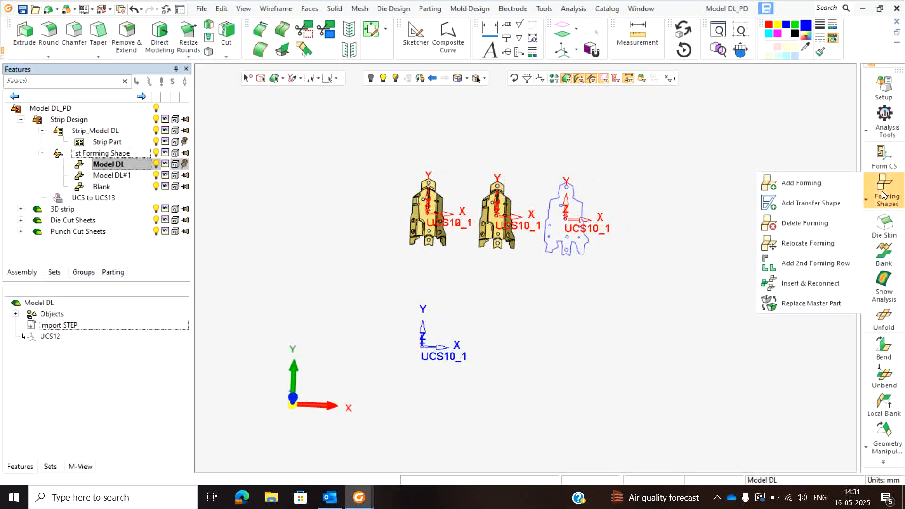
{"action": "left_click", "coordinate": [807, 264]}
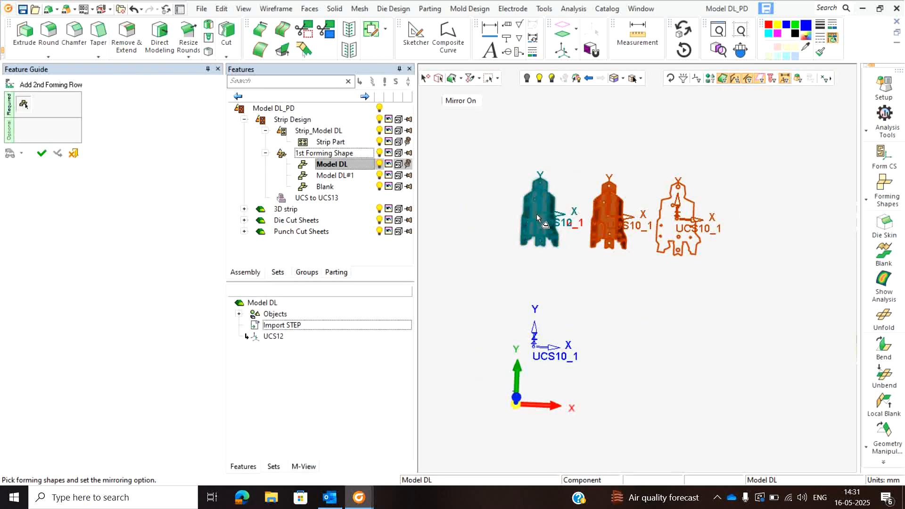
{"action": "left_click", "coordinate": [537, 217]}
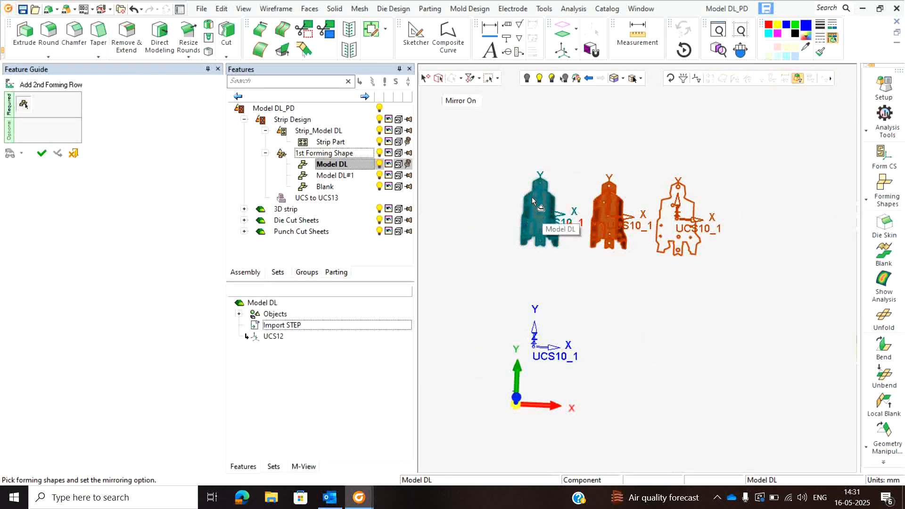
{"action": "left_click", "coordinate": [41, 154]}
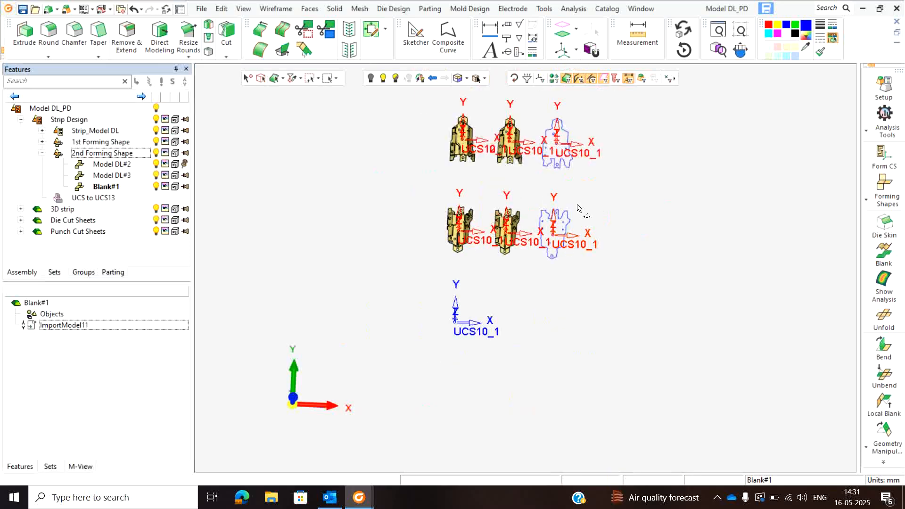
- Switch from the forming shapes to the strip design with the Strip Part active
{"action": "scroll", "coordinate": [578, 208], "scroll_direction": "down", "scroll_amount": 2}
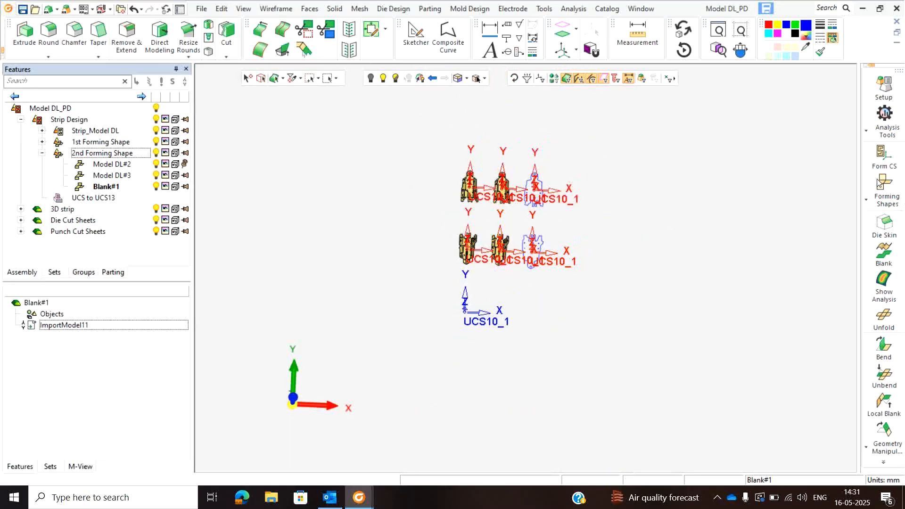
{"action": "left_click", "coordinate": [883, 462]}
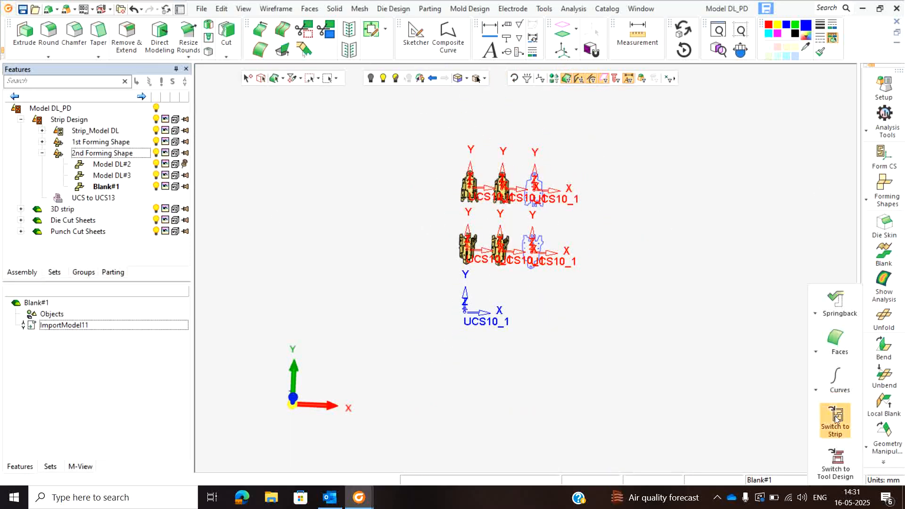
{"action": "left_click", "coordinate": [844, 427]}
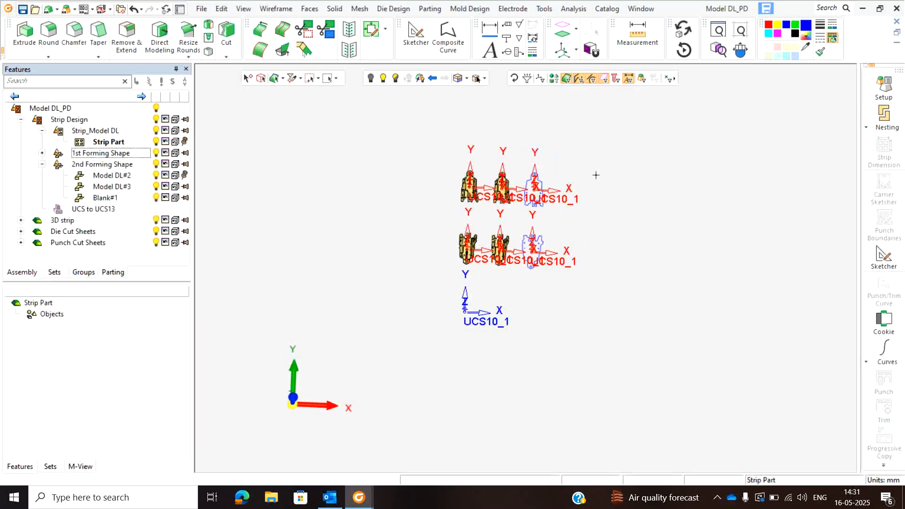
- Try a Two Different Parts nesting with the blanks of the first and second forming rows
{"action": "left_click", "coordinate": [894, 111]}
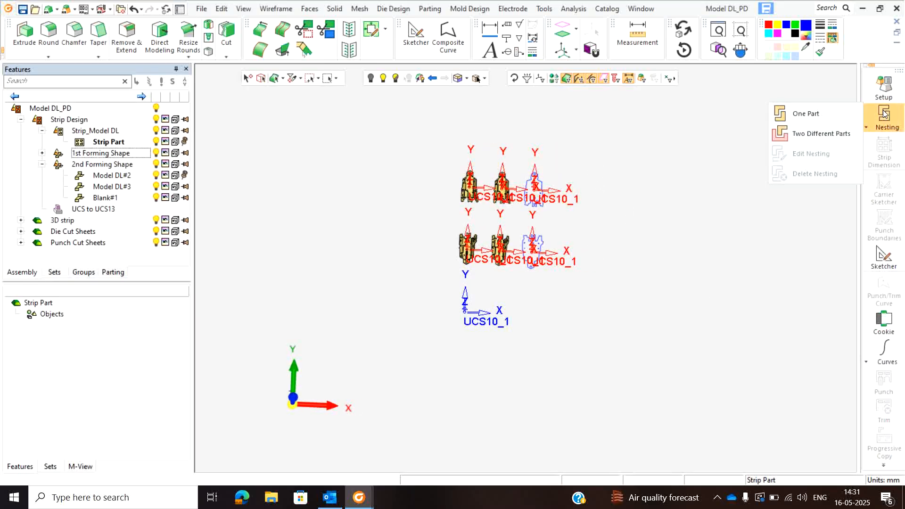
{"action": "left_click", "coordinate": [806, 133]}
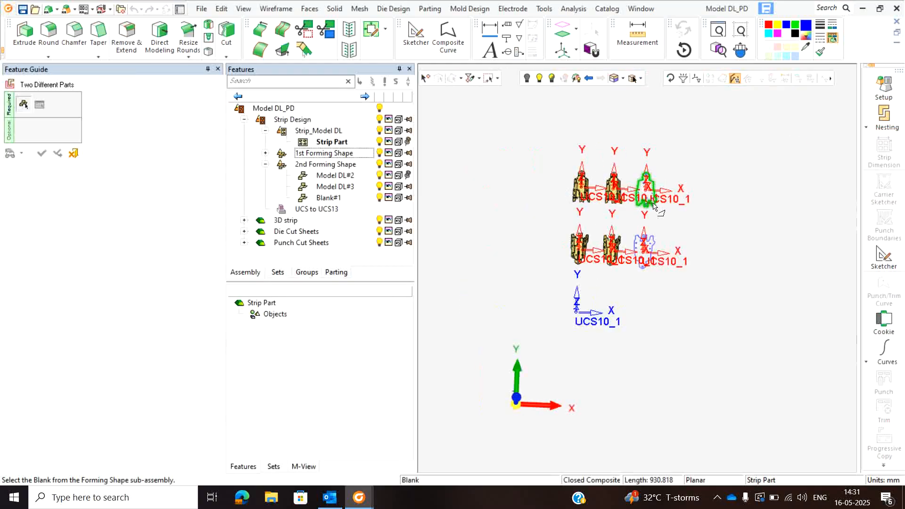
{"action": "left_click", "coordinate": [645, 246]}
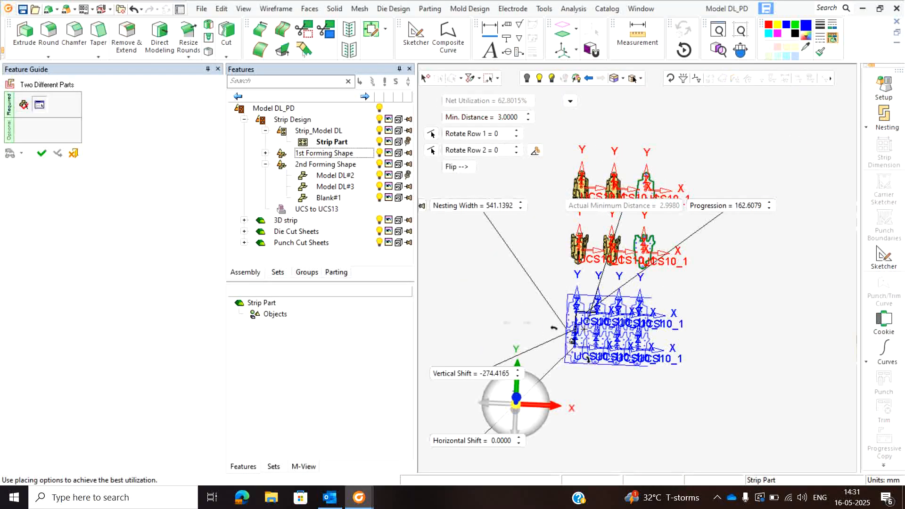
{"action": "scroll", "coordinate": [584, 332], "scroll_direction": "up", "scroll_amount": 4}
{"action": "scroll", "coordinate": [629, 283], "scroll_direction": "down", "scroll_amount": 2}
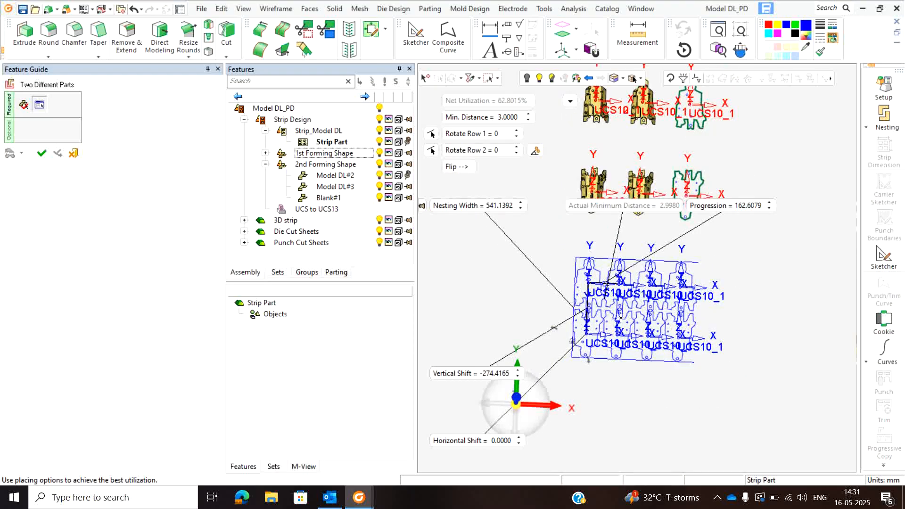
- Try a One Part nesting of the first forming row's blank in one-row and two-row layouts
{"action": "left_click", "coordinate": [886, 122]}
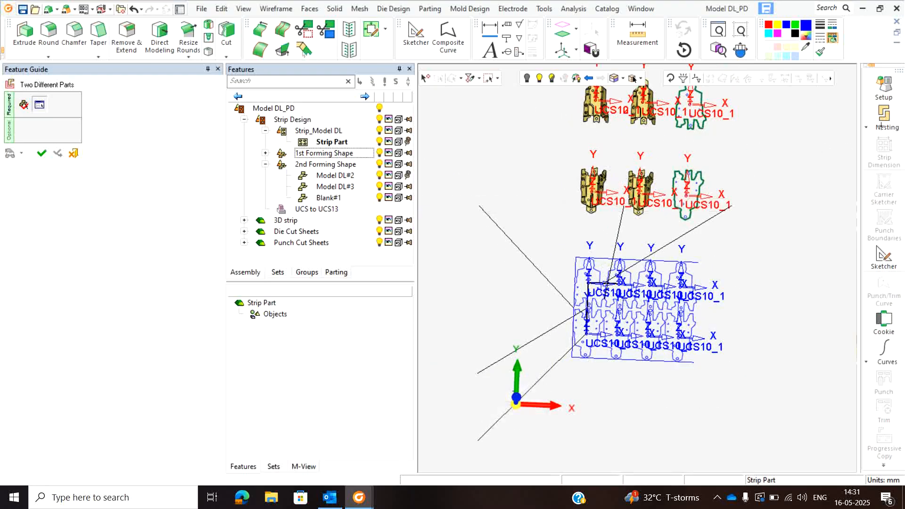
{"action": "left_click", "coordinate": [824, 119]}
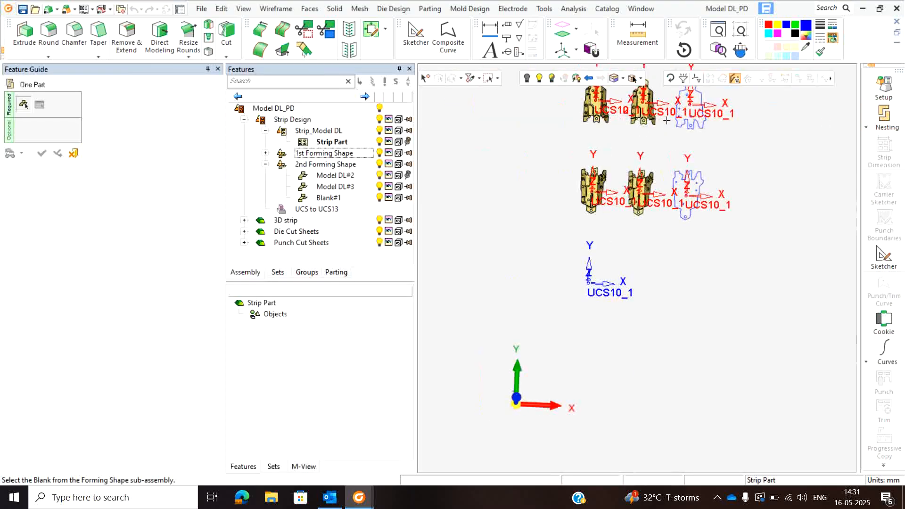
{"action": "left_click", "coordinate": [606, 272]}
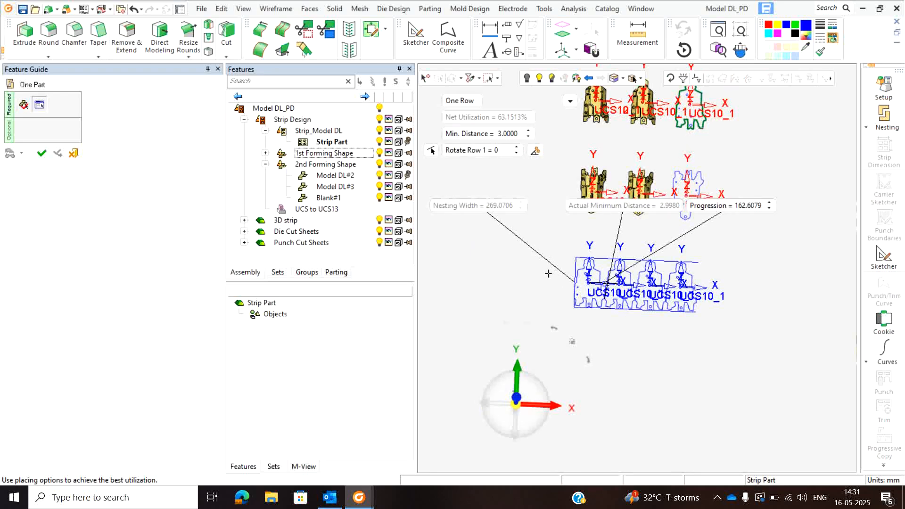
{"action": "left_click", "coordinate": [460, 101]}
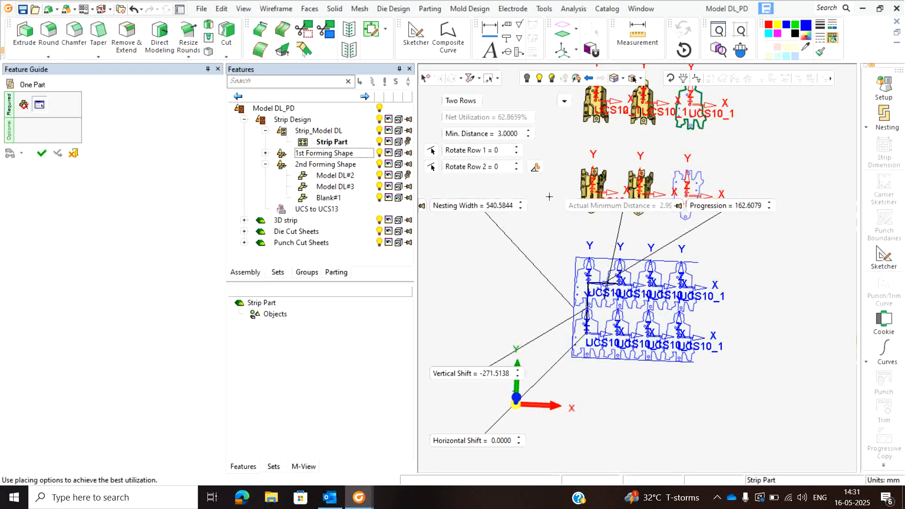
{"action": "left_click", "coordinate": [884, 116]}
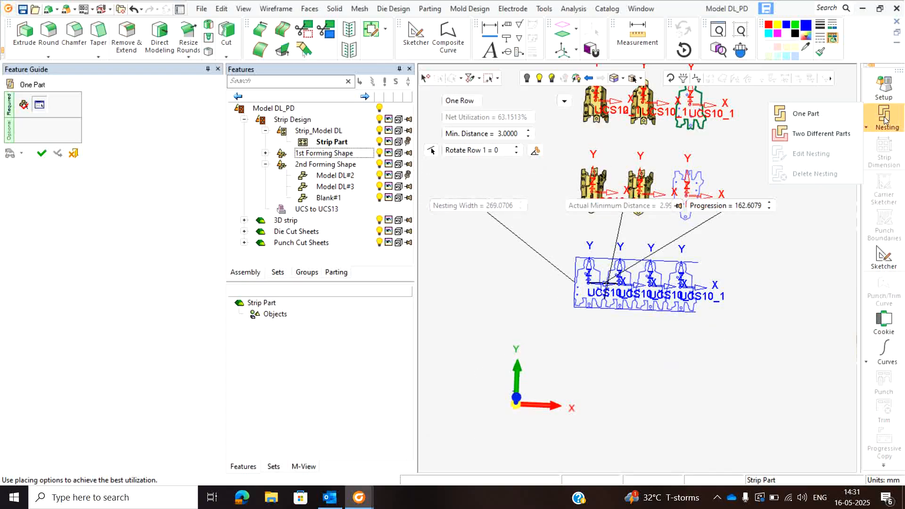
{"action": "left_click", "coordinate": [73, 153]}
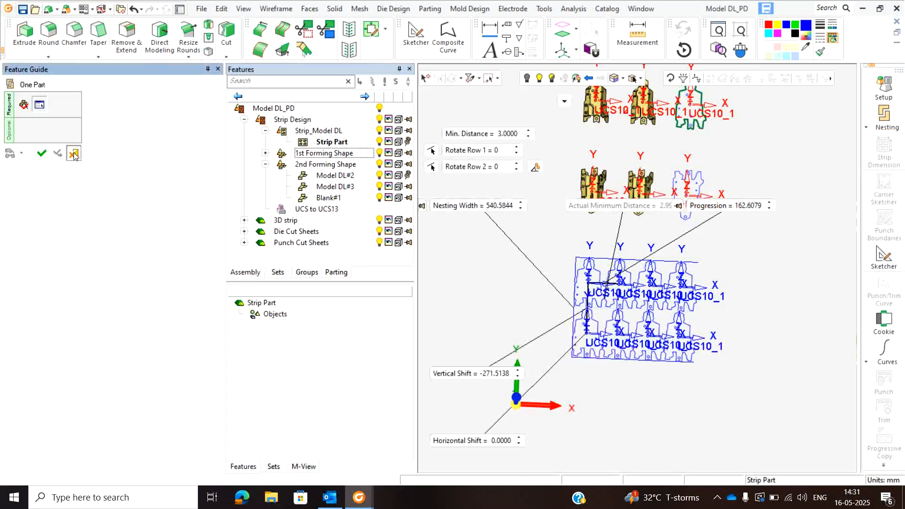
- Create a Two Different Parts nesting layout from the first-row blank and the mirrored second-row blank
{"action": "left_click", "coordinate": [879, 130]}
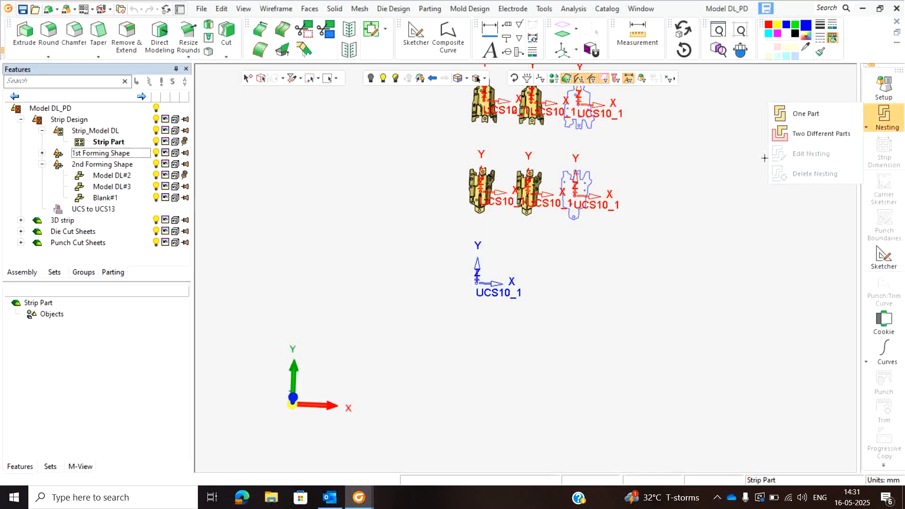
{"action": "left_click", "coordinate": [813, 137]}
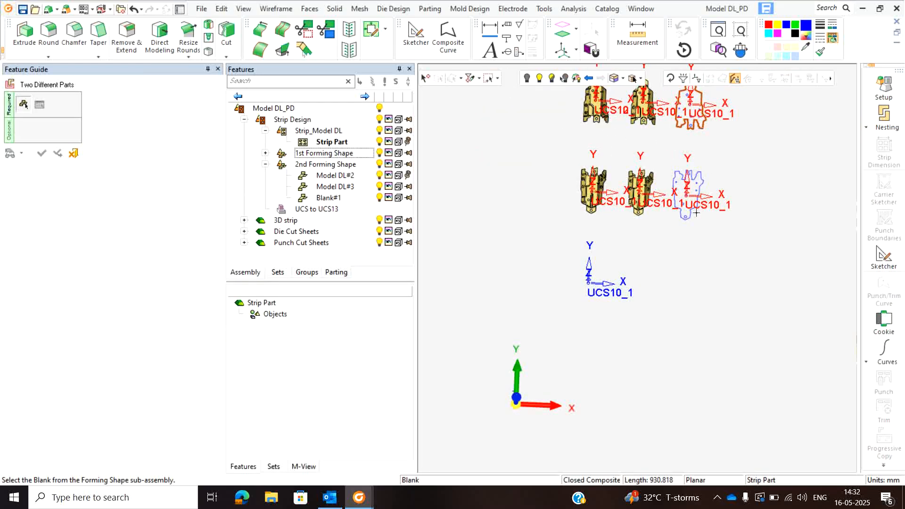
{"action": "left_click", "coordinate": [696, 212]}
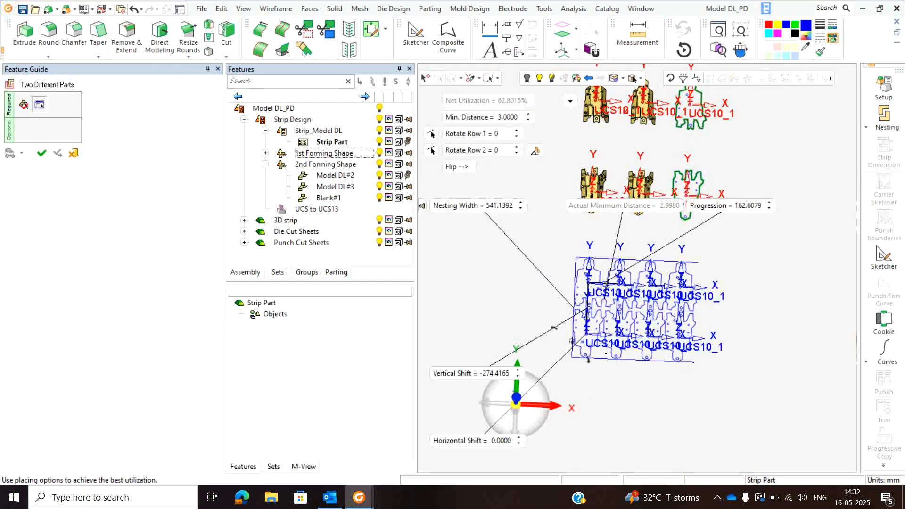
{"action": "scroll", "coordinate": [649, 372], "scroll_direction": "up", "scroll_amount": 3}
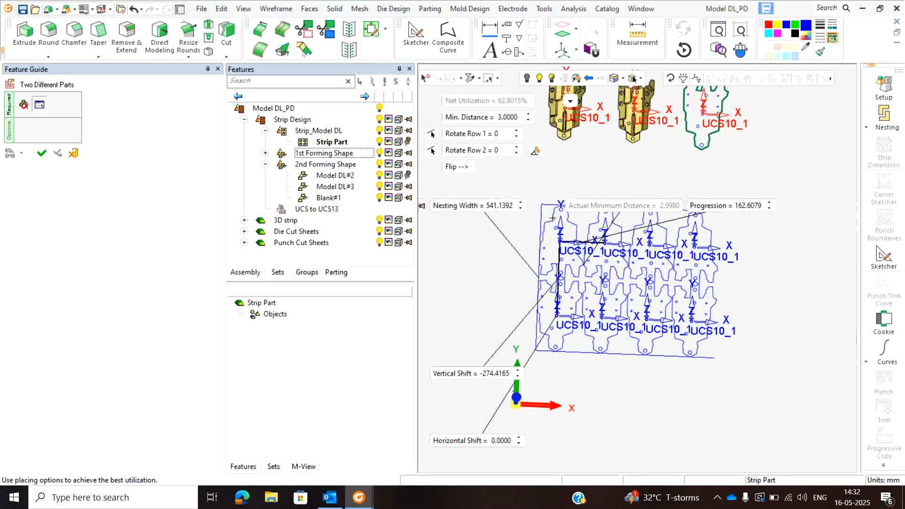
- Rotate both nesting rows to the optimal angles for the best material utilization
{"action": "left_click_drag", "start_coordinate": [416, 220], "coordinate": [342, 240]}
{"action": "scroll", "coordinate": [547, 328], "scroll_direction": "down", "scroll_amount": 2}
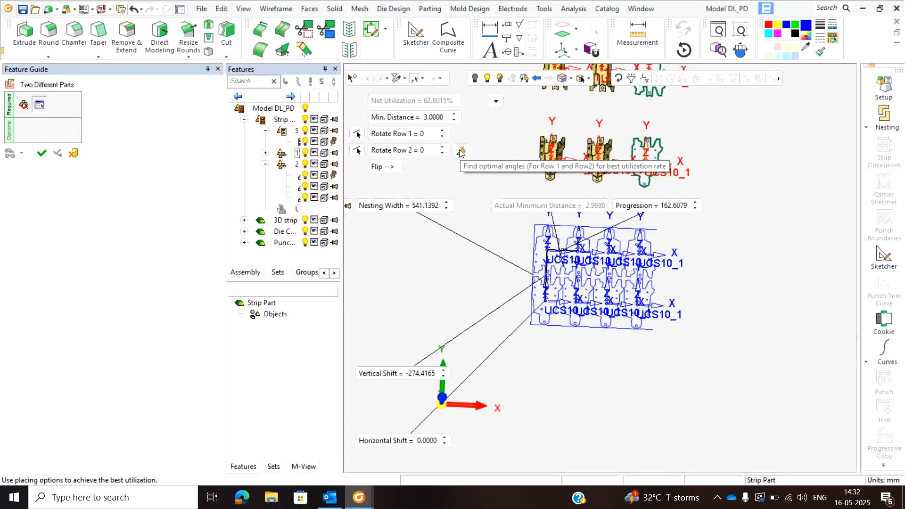
{"action": "left_click", "coordinate": [461, 151]}
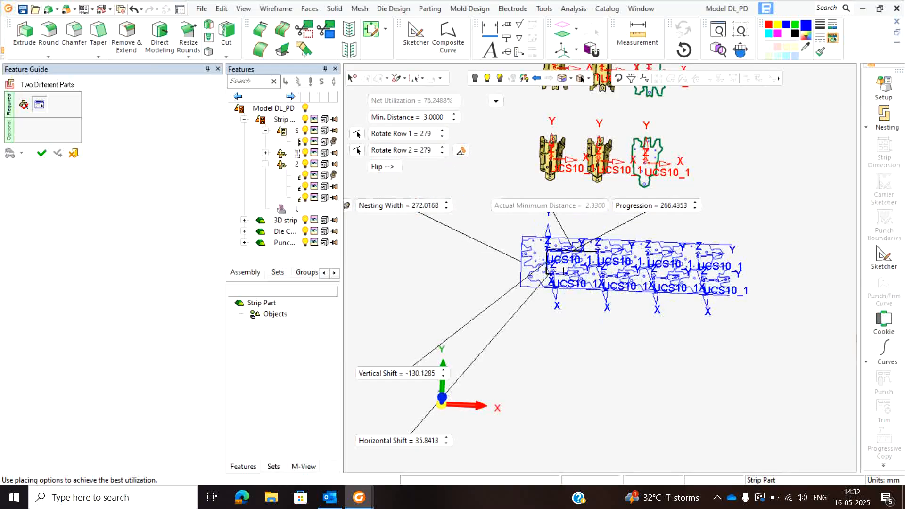
- Examine the blank, scrap and nesting areas of the rotated layout, and discard this Two Different Parts nesting
{"action": "scroll", "coordinate": [562, 270], "scroll_direction": "up", "scroll_amount": 1}
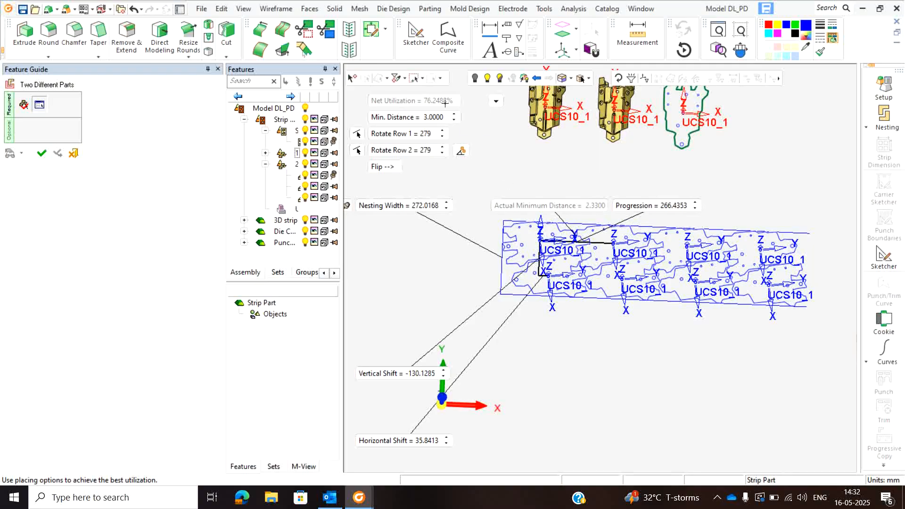
{"action": "left_click", "coordinate": [442, 150]}
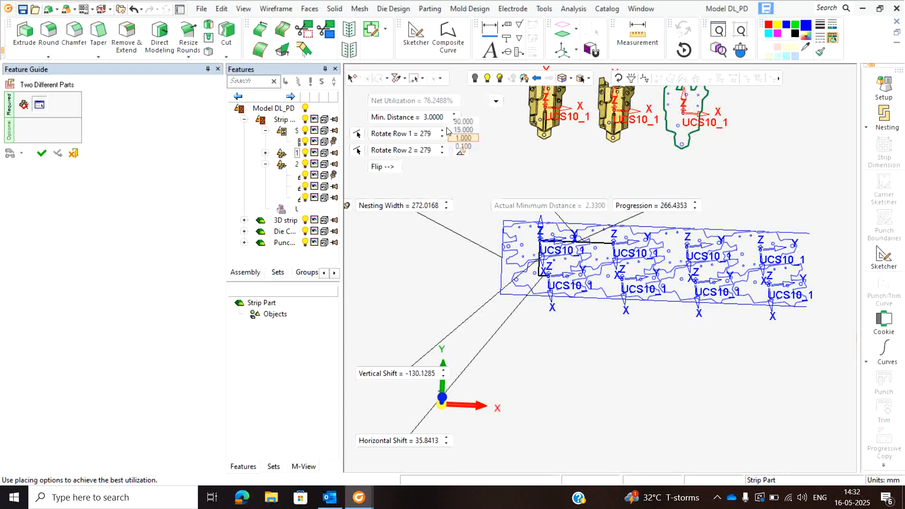
{"action": "left_click", "coordinate": [497, 101]}
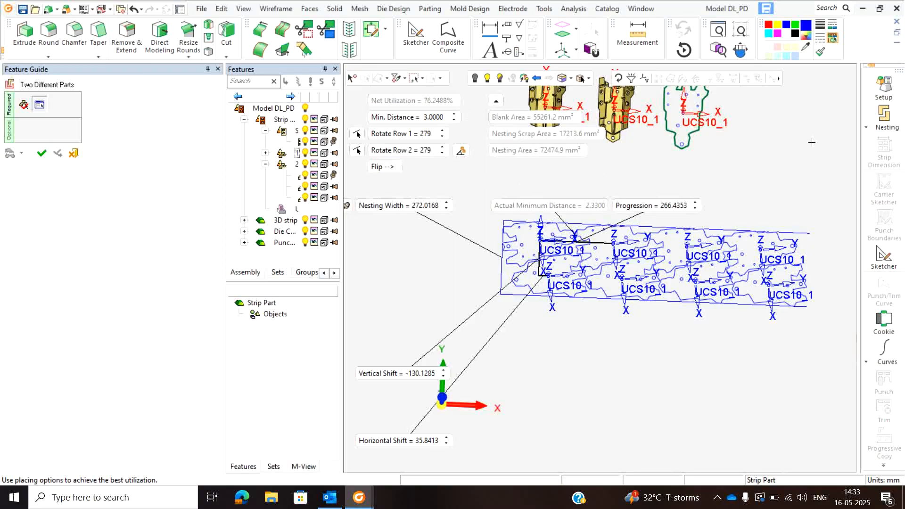
{"action": "left_click", "coordinate": [73, 152]}
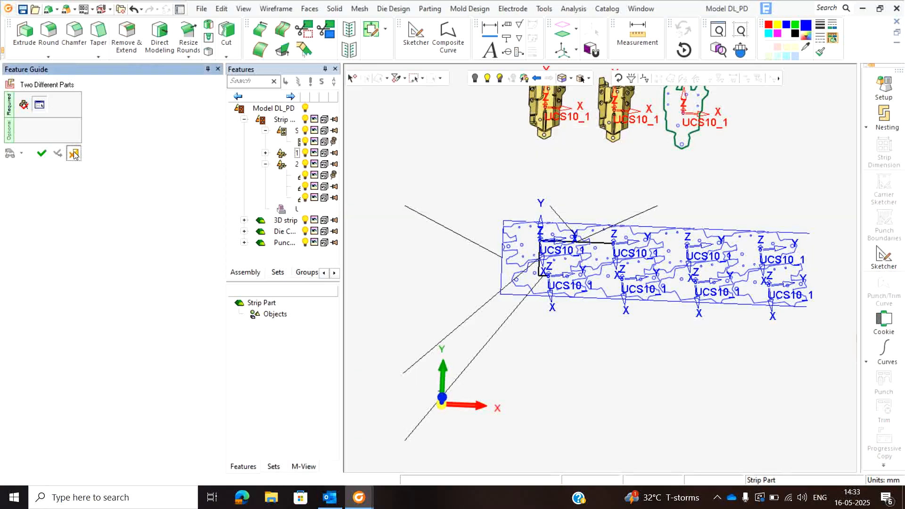
- Start a new Two Different Parts nesting using the blanks from the first and second forming rows
{"action": "left_click", "coordinate": [884, 116]}
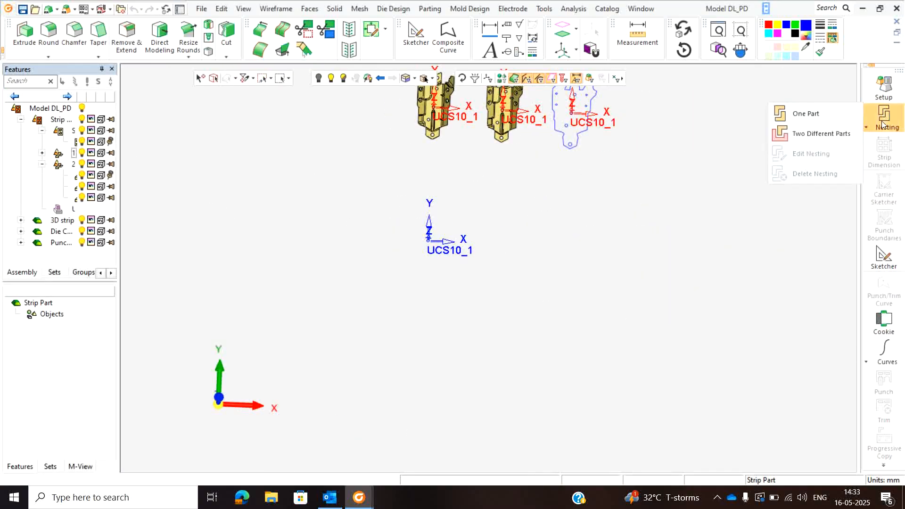
{"action": "left_click", "coordinate": [820, 134]}
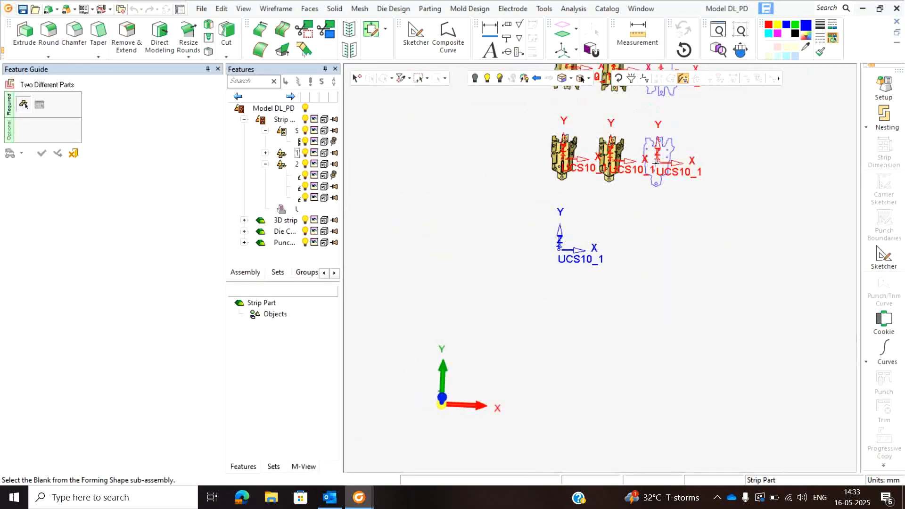
{"action": "left_click", "coordinate": [654, 186]}
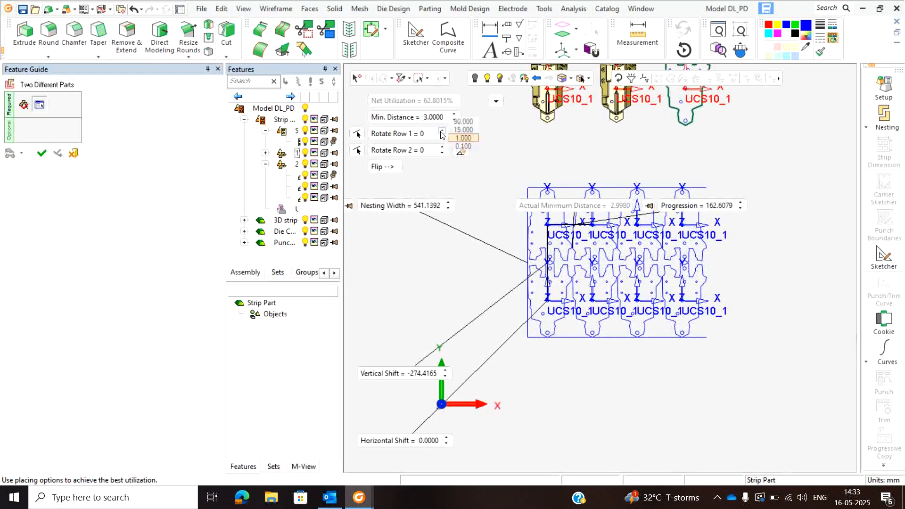
- Try rotating nesting row 1 in one-degree increments up to 6 degrees, and reset its rotation to 0
{"action": "left_click", "coordinate": [442, 131]}
{"action": "left_click", "coordinate": [442, 132]}
{"action": "left_click", "coordinate": [441, 131]}
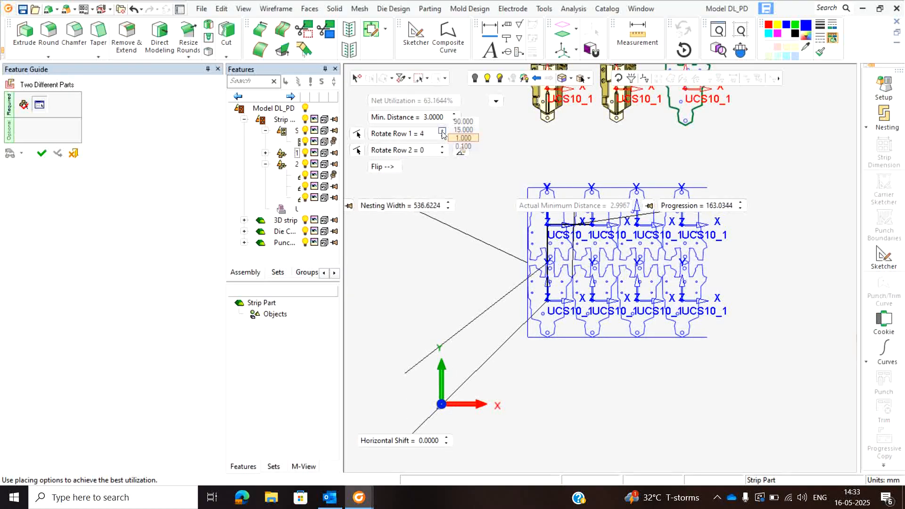
{"action": "left_click", "coordinate": [441, 131]}
{"action": "left_click", "coordinate": [427, 135]}
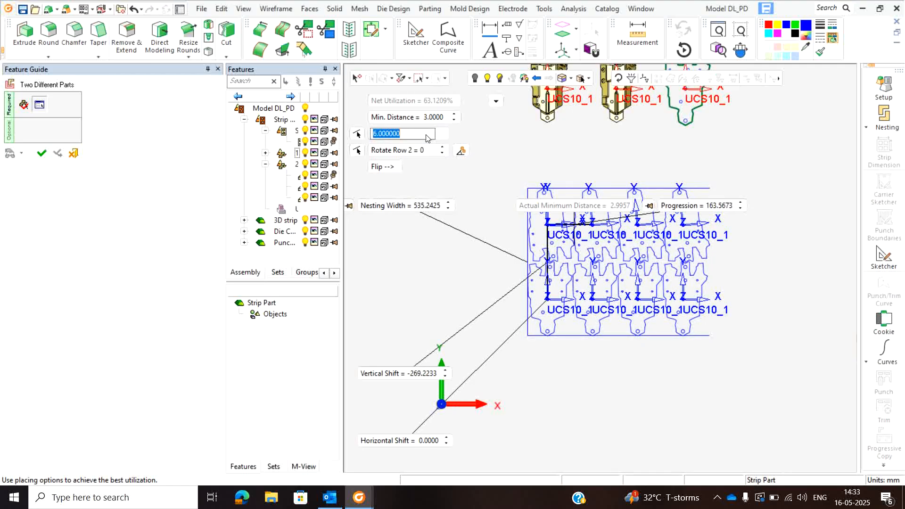
{"action": "type", "text": "0"}
{"action": "key", "text": "Return"}
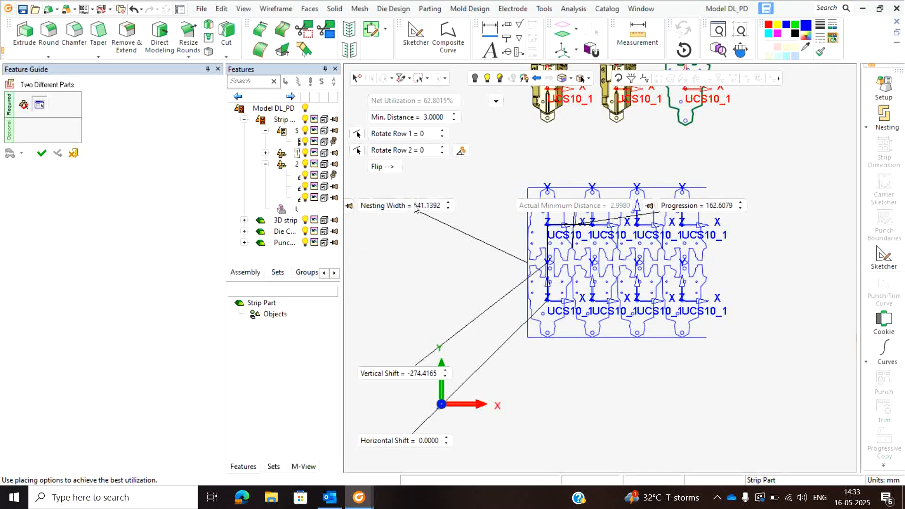
- Set the minimum distance between the nested blanks to 5 mm and accept the nesting
{"action": "left_click", "coordinate": [432, 117]}
{"action": "type", "text": "5"}
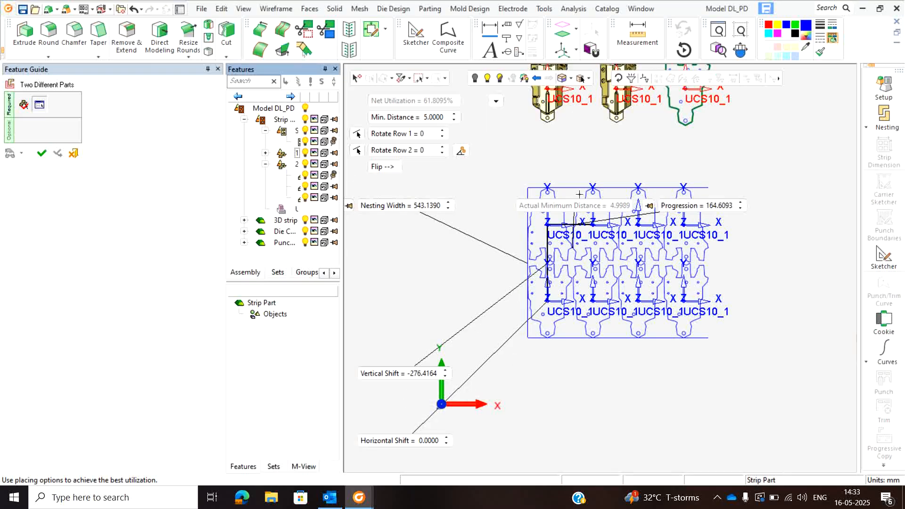
{"action": "left_click", "coordinate": [42, 152]}
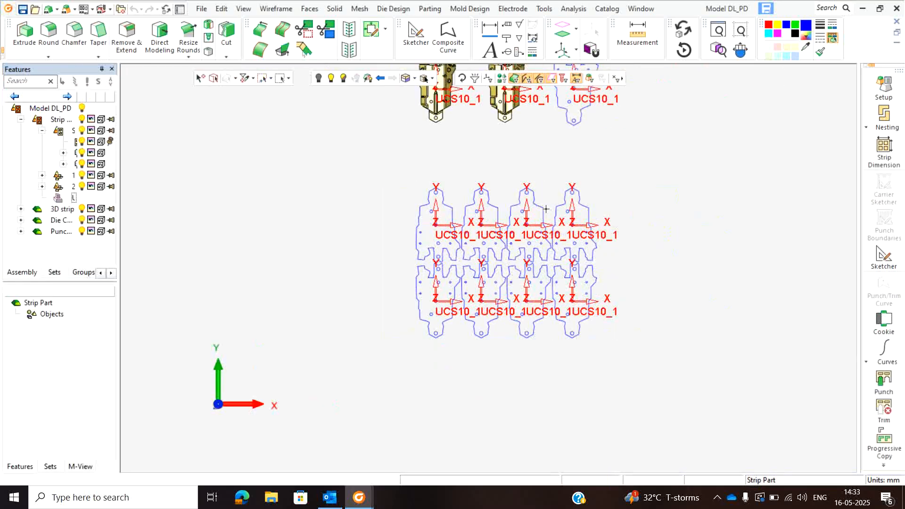
- Create the strip with 4 progressions, trimming the forming stations from station 4 in row 1
{"action": "left_click", "coordinate": [884, 150]}
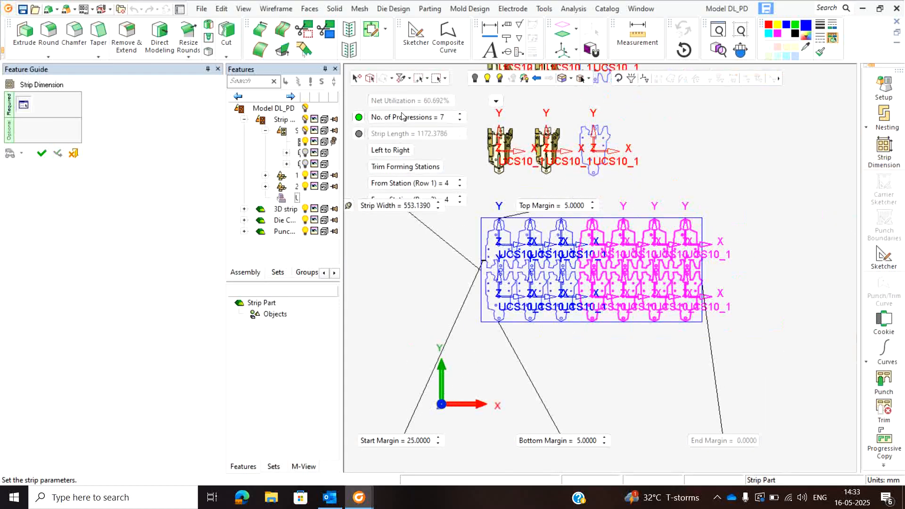
{"action": "left_click", "coordinate": [460, 114]}
{"action": "left_click", "coordinate": [460, 120]}
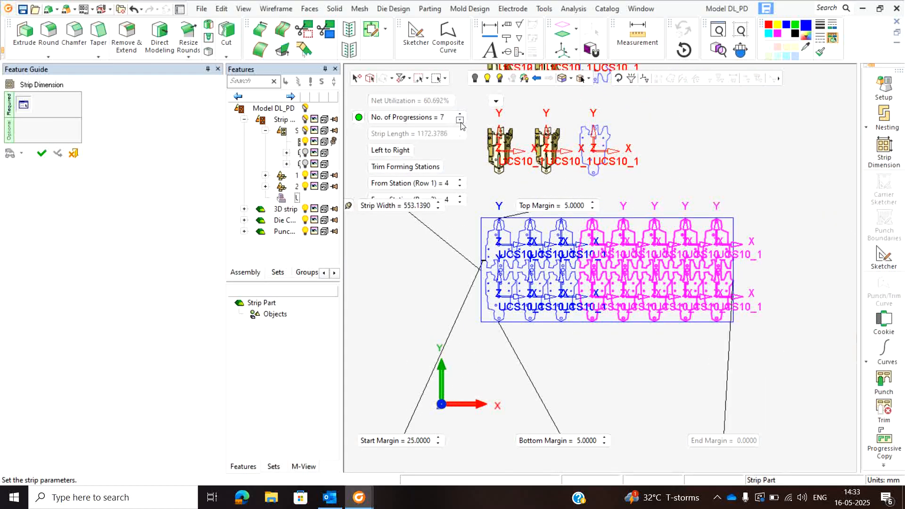
{"action": "left_click", "coordinate": [460, 121]}
{"action": "left_click", "coordinate": [459, 121]}
{"action": "left_click", "coordinate": [460, 121]}
{"action": "left_click", "coordinate": [459, 121]}
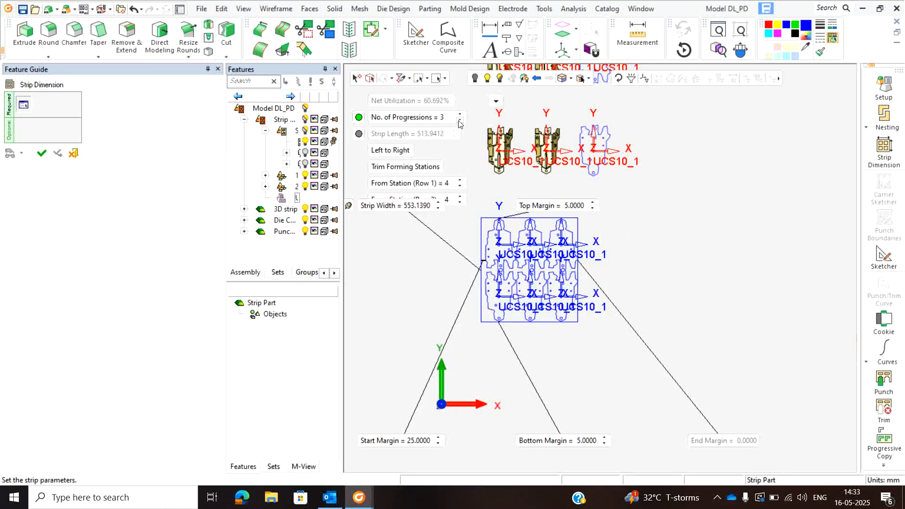
{"action": "left_click", "coordinate": [460, 115]}
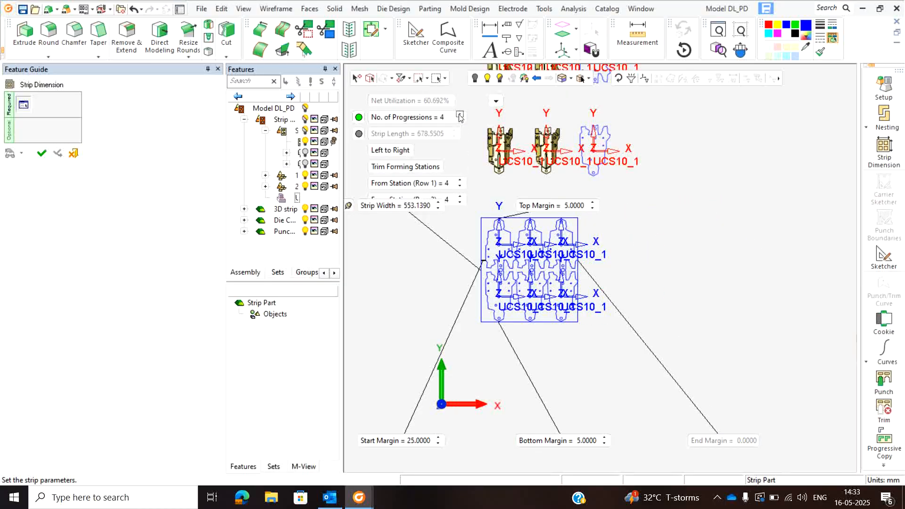
{"action": "left_click", "coordinate": [461, 181]}
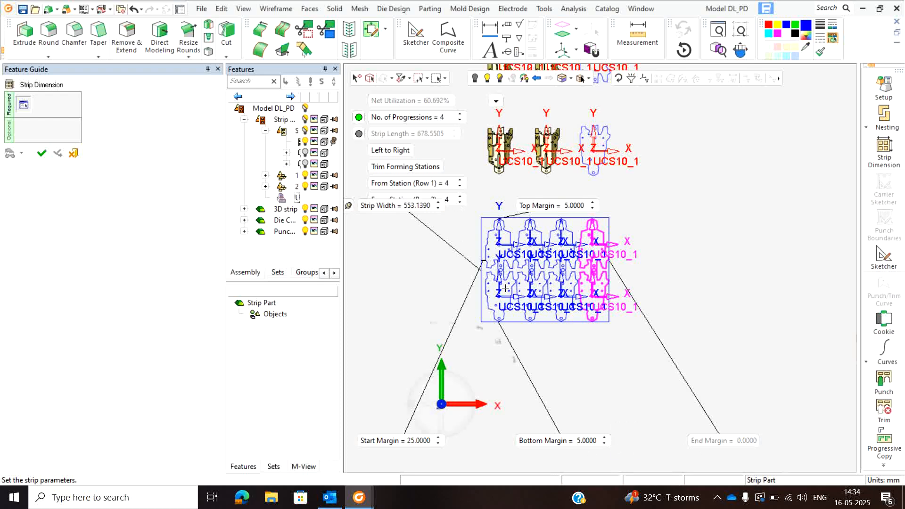
{"action": "scroll", "coordinate": [561, 250], "scroll_direction": "down", "scroll_amount": 3}
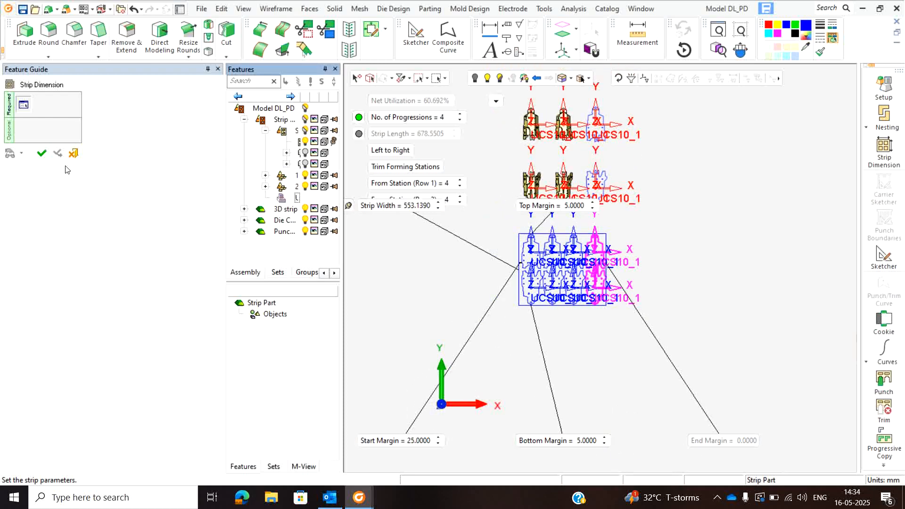
{"action": "left_click", "coordinate": [41, 152]}
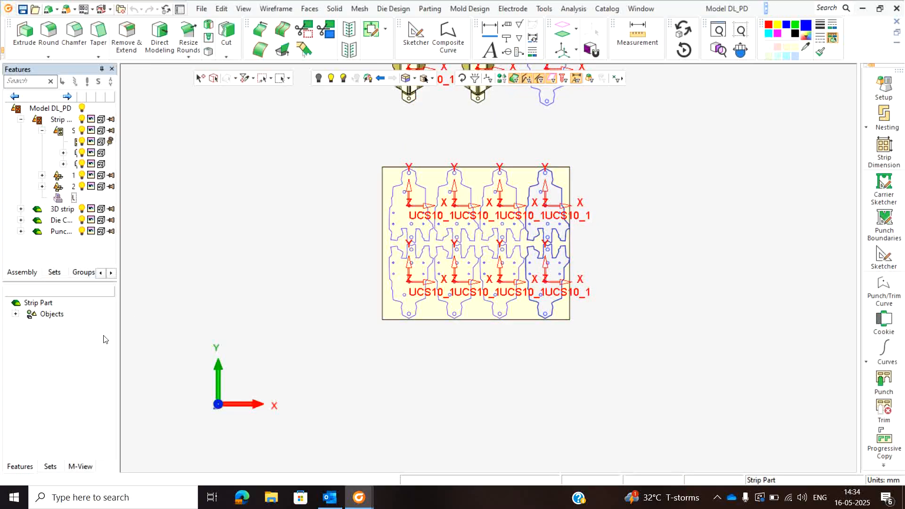
- Edit the Strip Part's strip dimensions to use Don't Trim for the forming stations
{"action": "left_click_drag", "start_coordinate": [120, 168], "coordinate": [169, 170]}
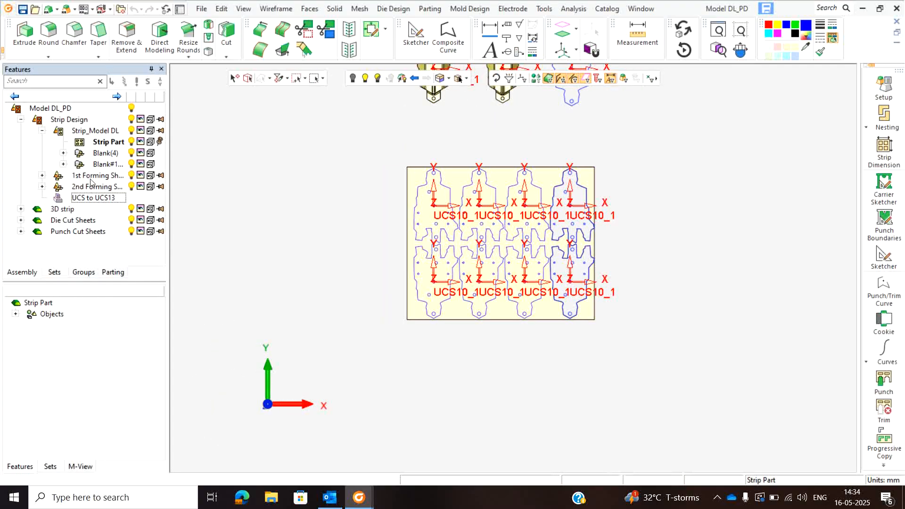
{"action": "left_click", "coordinate": [105, 144]}
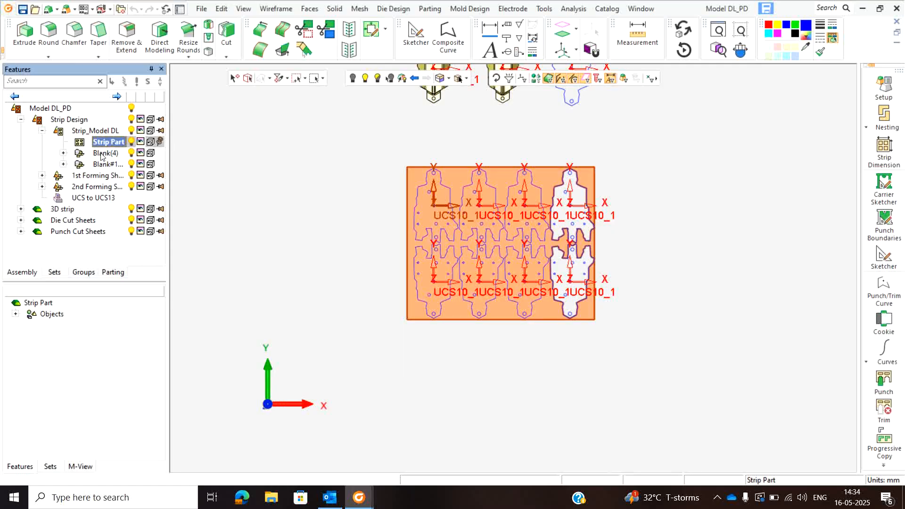
{"action": "left_click", "coordinate": [883, 150]}
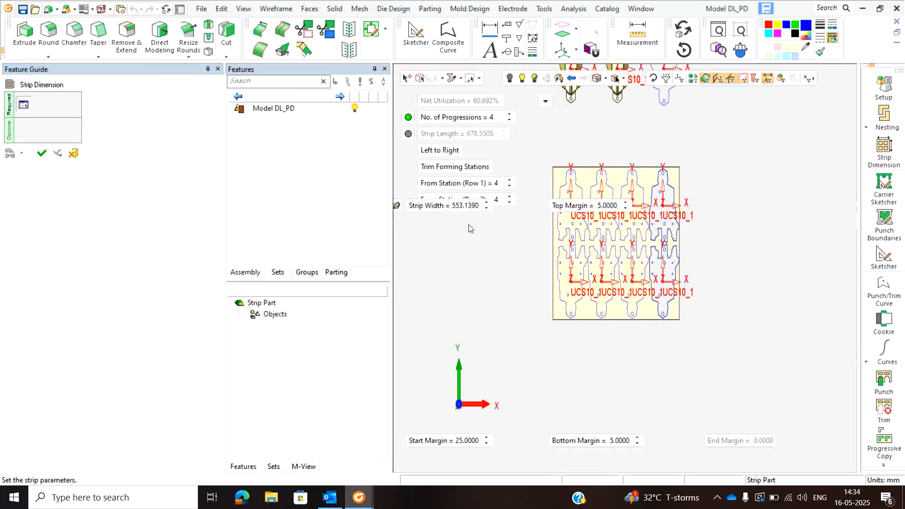
{"action": "left_click", "coordinate": [455, 167]}
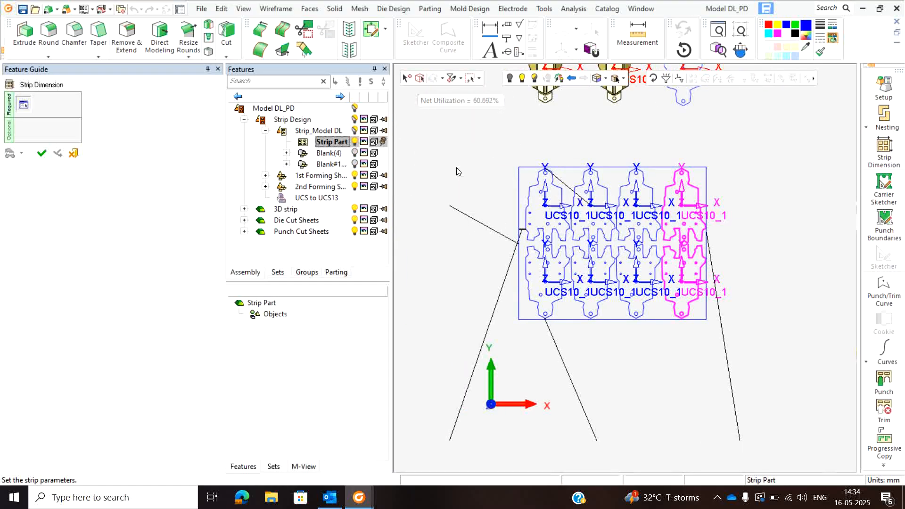
{"action": "middle_click", "coordinate": [537, 137]}
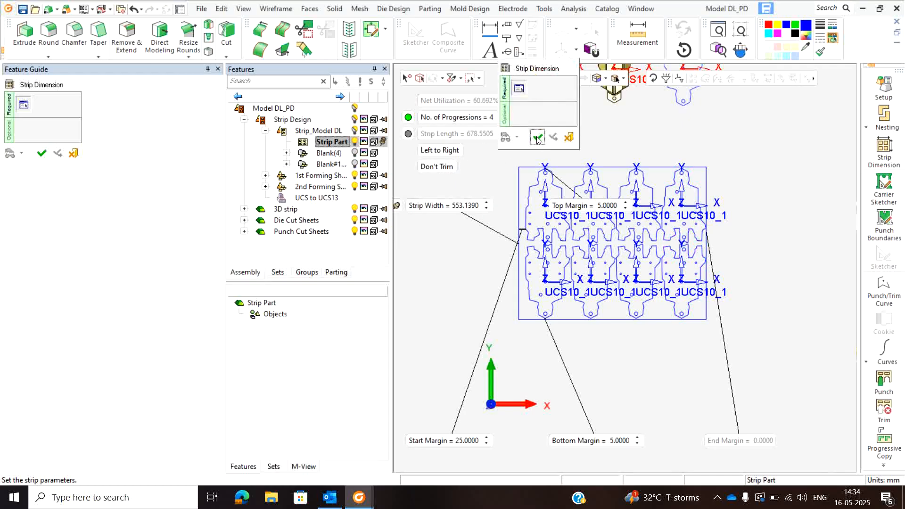
{"action": "left_click", "coordinate": [537, 137]}
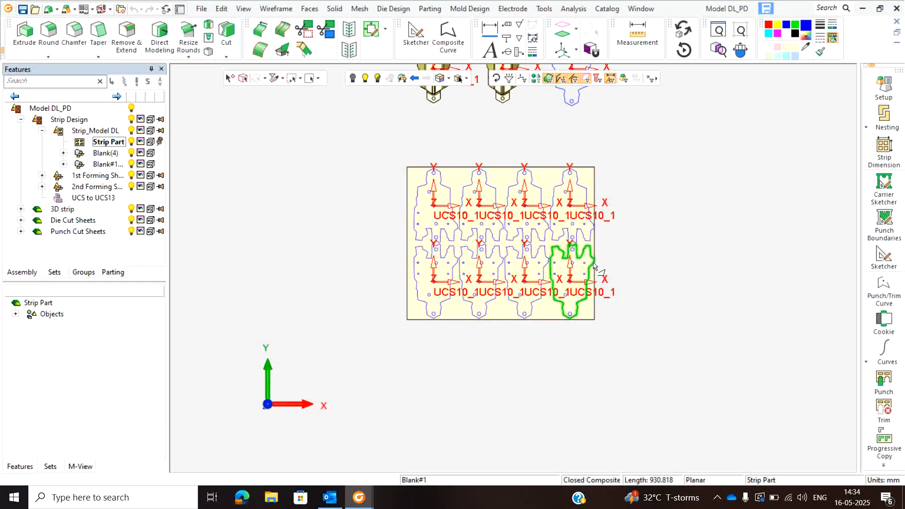
{"action": "scroll", "coordinate": [595, 258], "scroll_direction": "down", "scroll_amount": 5}
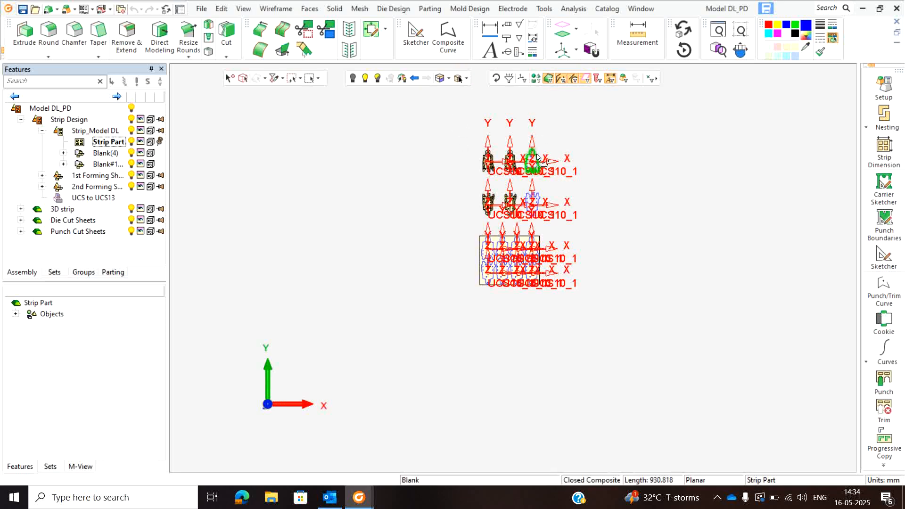
{"action": "left_click", "coordinate": [275, 10]}
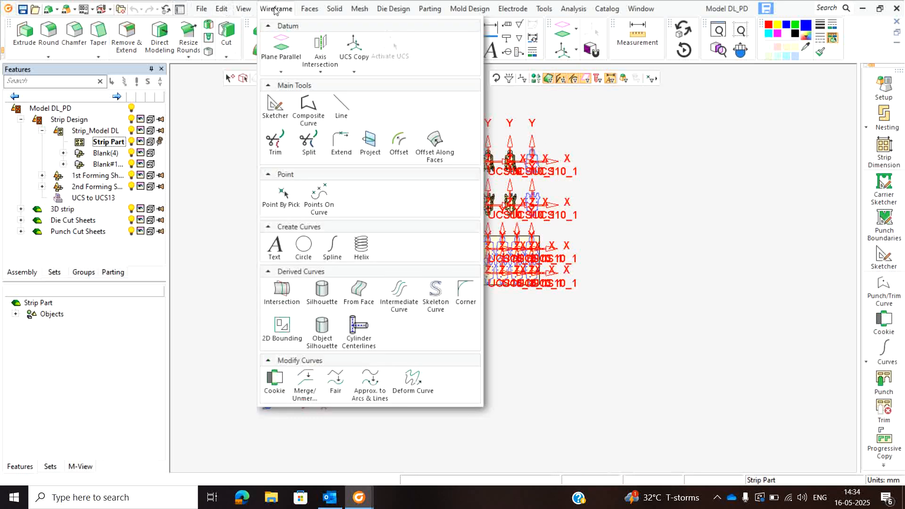
{"action": "left_click", "coordinate": [210, 122]}
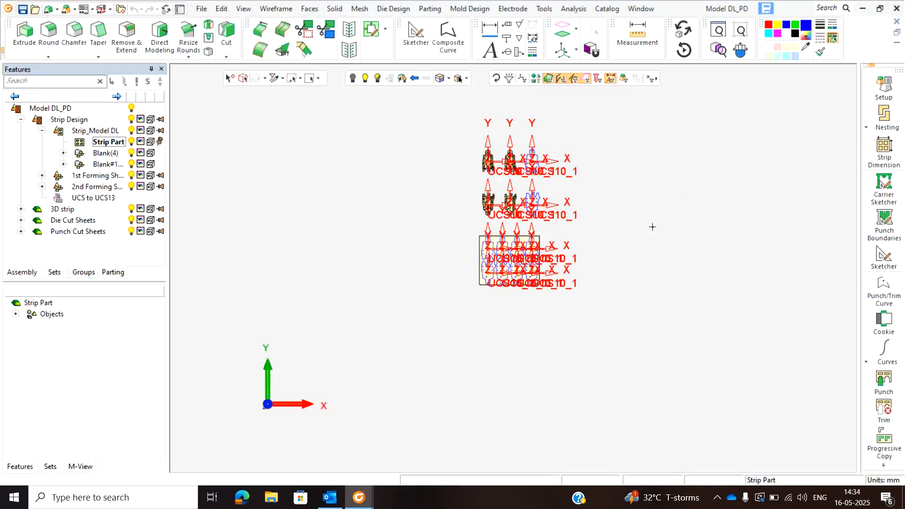